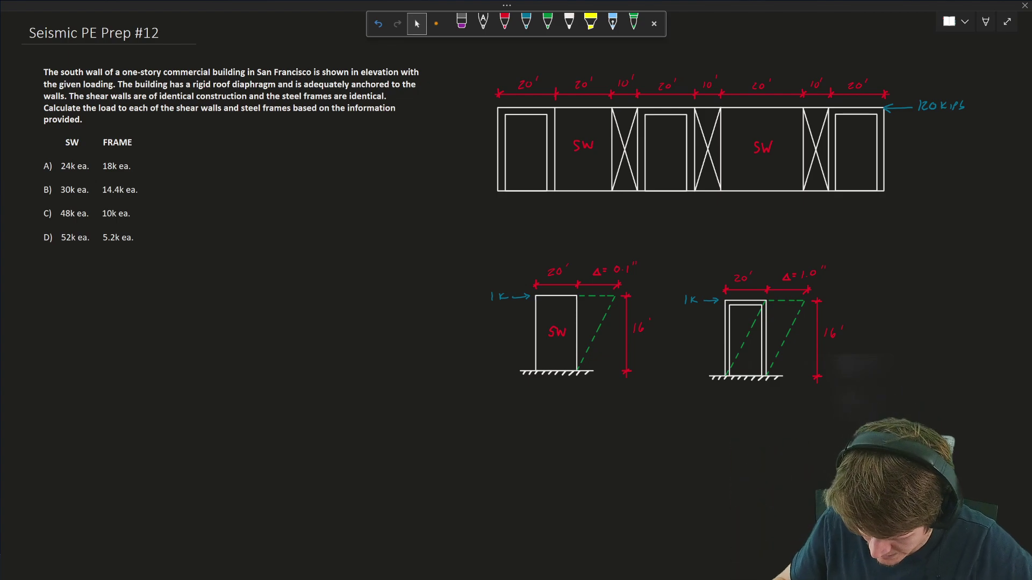
In white ink, number the shear walls circled 1 and 2 with tick-ended dimension lines beneath
click(569, 23)
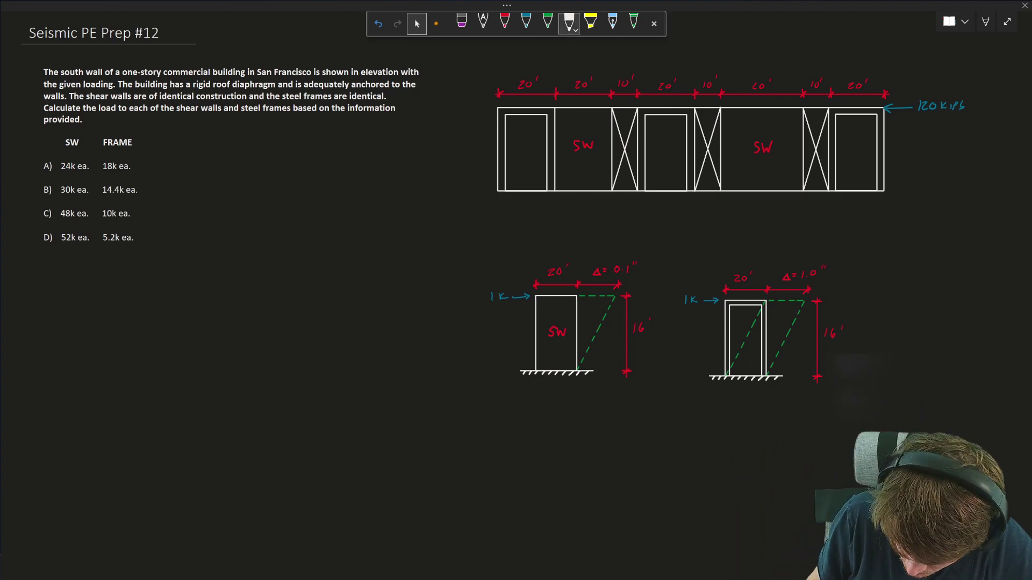
drag(580, 199, 582, 197)
mouse_move(762, 201)
mouse_down()
mouse_move(769, 207)
mouse_move(763, 196)
mouse_move(720, 219)
mouse_move(805, 218)
mouse_up()
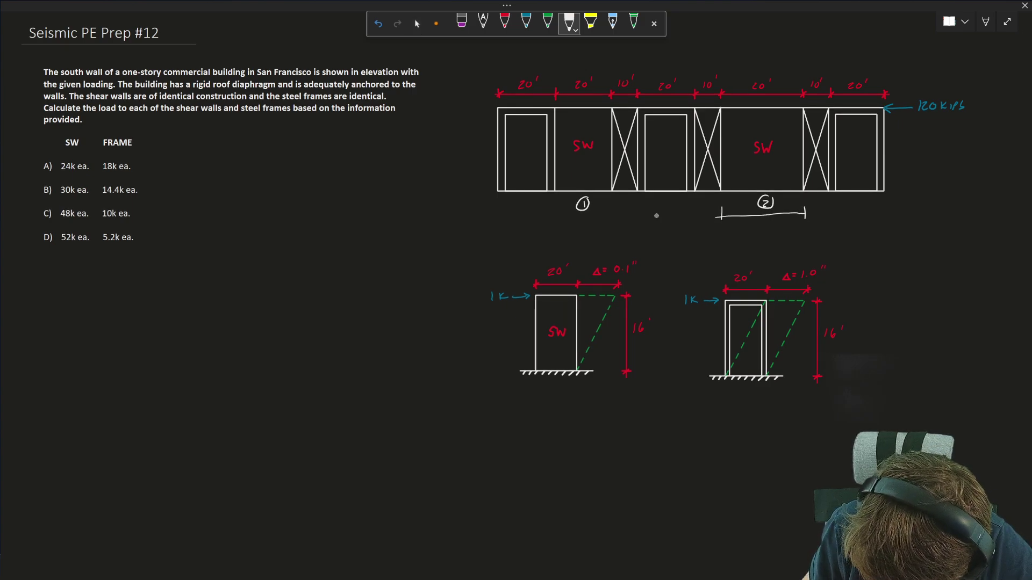
mouse_move(558, 210)
mouse_down()
mouse_move(557, 221)
mouse_move(624, 215)
mouse_up()
drag(716, 220, 725, 214)
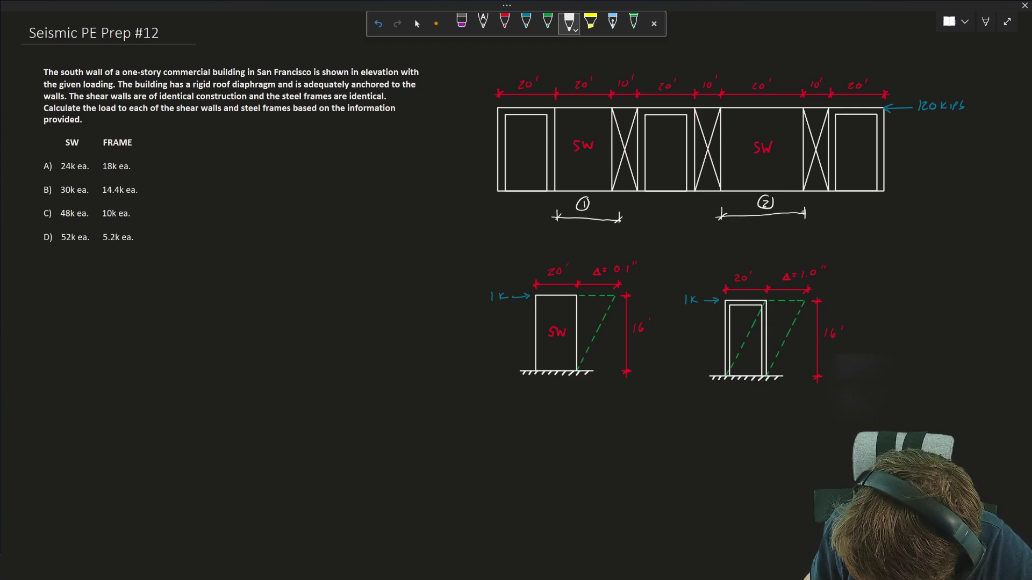
drag(802, 220, 808, 212)
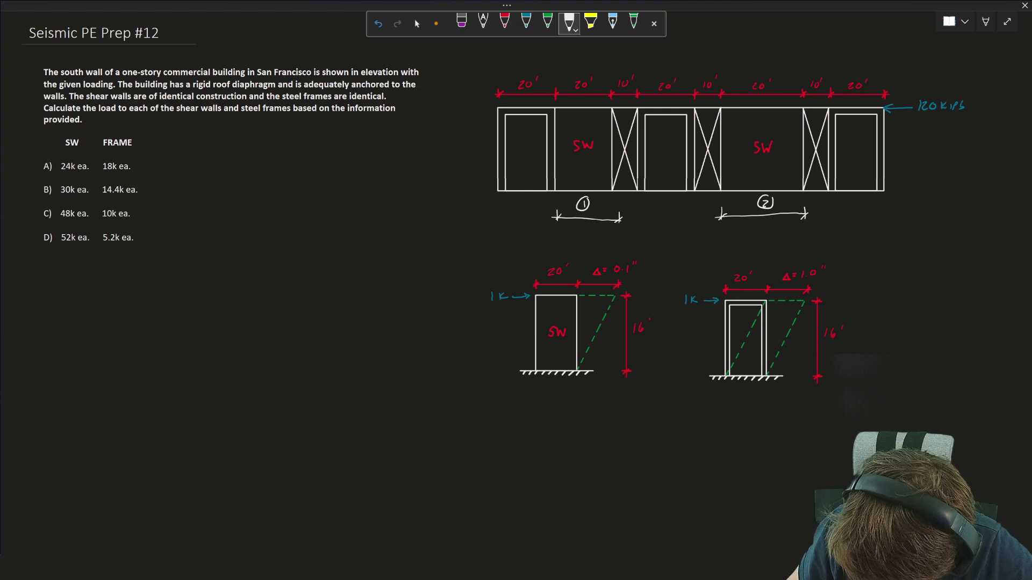
Label both X-braced bays OPENING with arrows pointing to them
drag(630, 207, 625, 187)
drag(822, 208, 819, 189)
mouse_move(634, 215)
mouse_down()
mouse_move(666, 212)
mouse_move(703, 188)
mouse_up()
drag(836, 214, 884, 211)
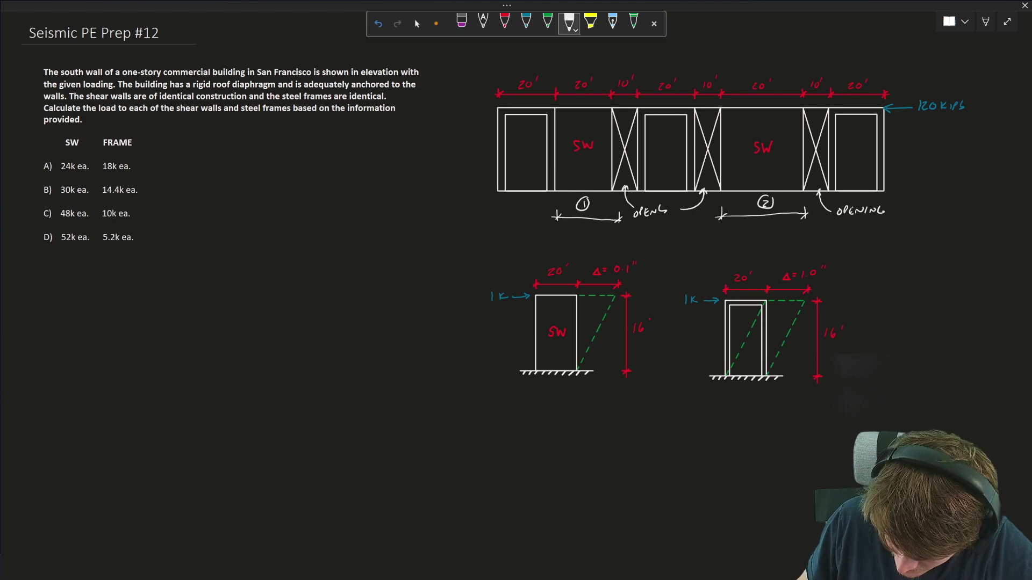
Number the leftmost frame 1 and the middle frame 2, each circled
drag(524, 146, 525, 147)
drag(522, 148, 523, 155)
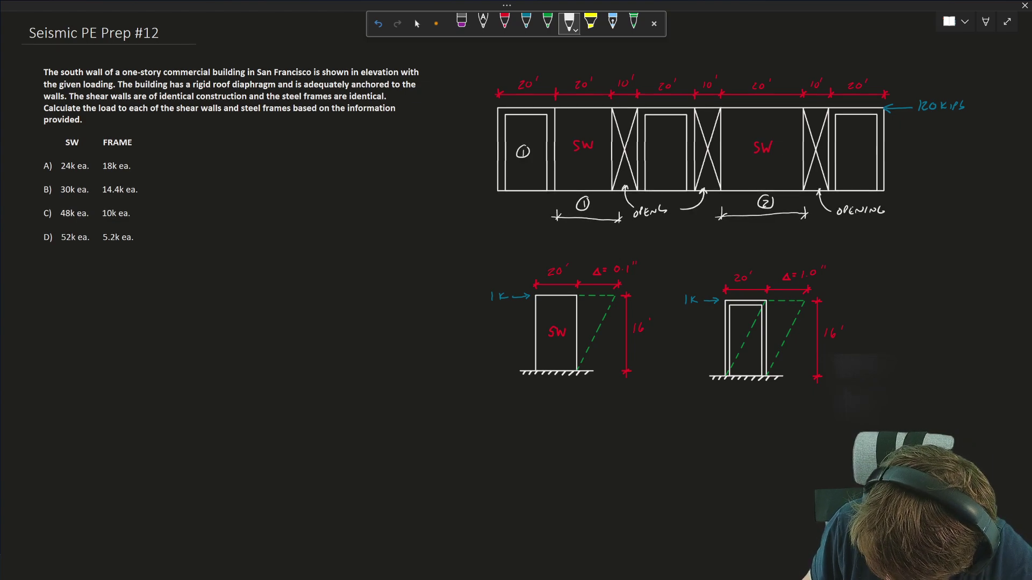
mouse_move(660, 147)
mouse_down()
mouse_move(665, 155)
mouse_move(666, 143)
mouse_up()
mouse_move(851, 145)
mouse_down()
mouse_move(853, 155)
mouse_move(860, 141)
mouse_up()
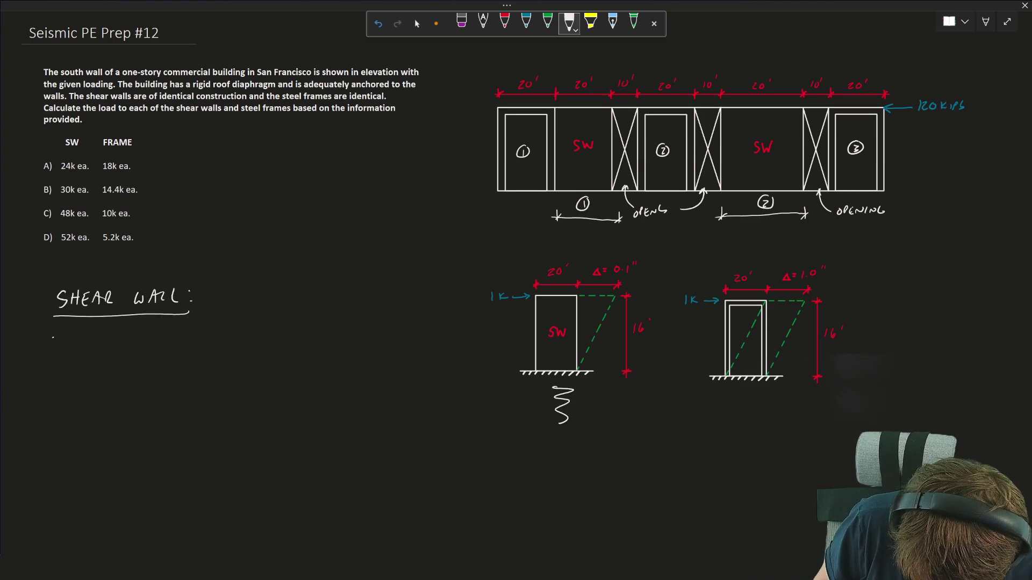
Note (2) shear walls and write the rigidity formula k = F/Δ followed by an arrow
mouse_move(52, 337)
mouse_down()
mouse_move(61, 347)
mouse_move(48, 351)
mouse_move(73, 336)
mouse_move(75, 349)
mouse_up()
drag(46, 372, 52, 395)
drag(64, 378, 72, 382)
mouse_move(88, 364)
mouse_down()
mouse_move(96, 390)
mouse_move(140, 375)
mouse_up()
drag(132, 372, 133, 380)
Underline the 1K load and 0.1" deflection on the sketch, and write 1k/0.1" =
drag(489, 305, 509, 304)
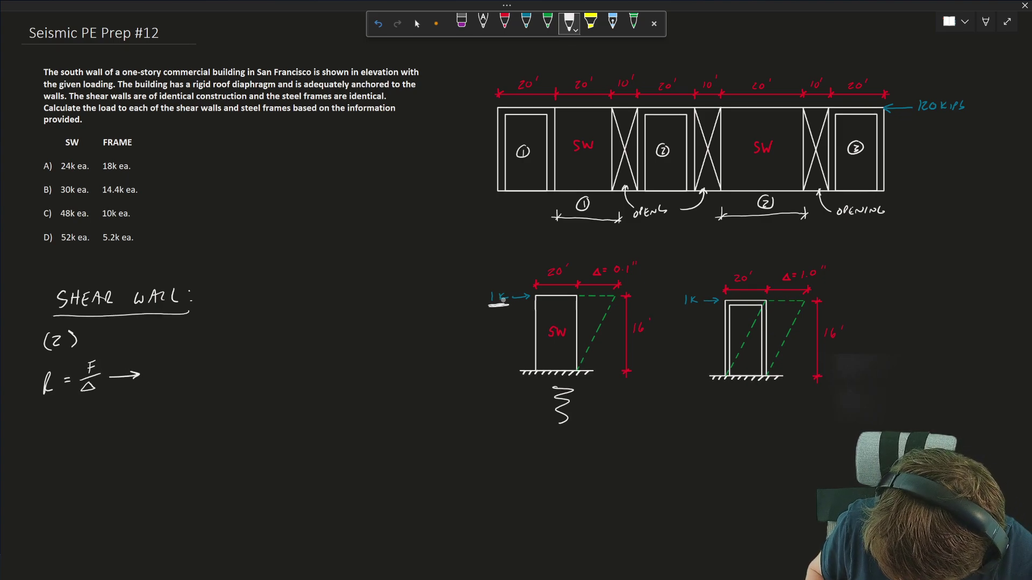
drag(157, 357, 158, 364)
drag(166, 356, 166, 365)
drag(173, 357, 173, 364)
drag(147, 373, 183, 370)
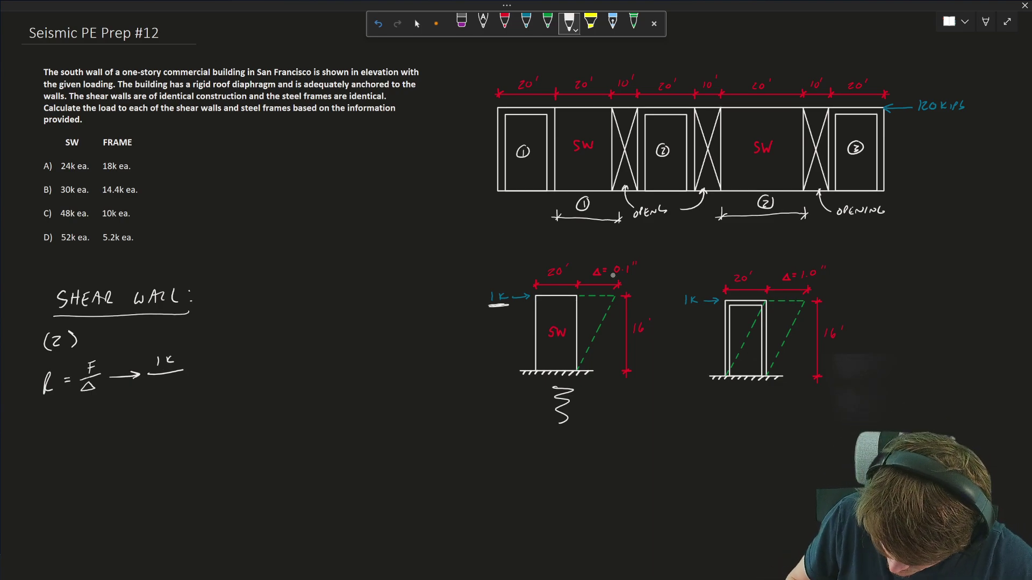
drag(615, 277, 628, 276)
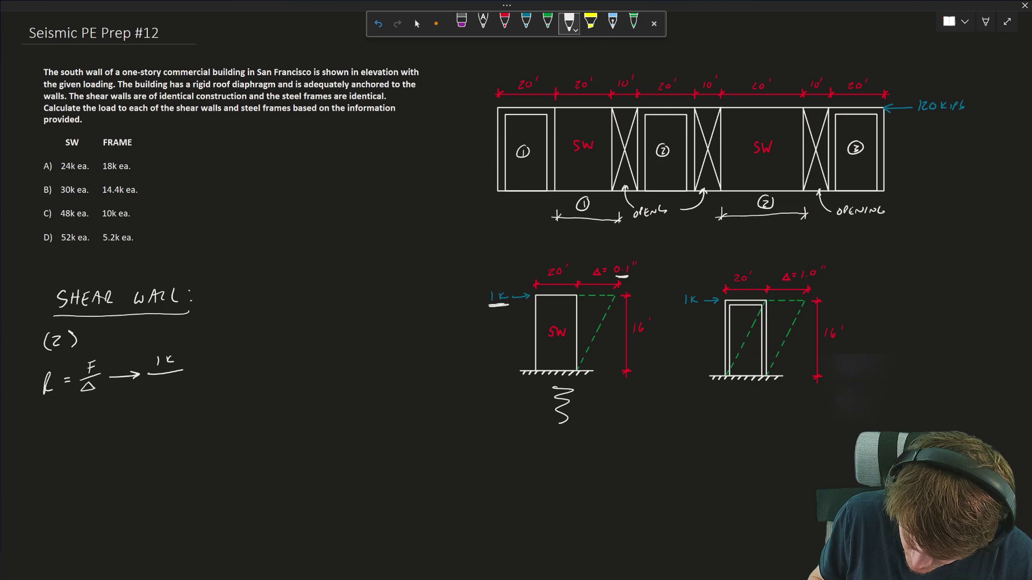
drag(154, 383, 152, 383)
click(159, 388)
drag(163, 380, 163, 388)
drag(172, 378, 171, 382)
drag(175, 378, 200, 369)
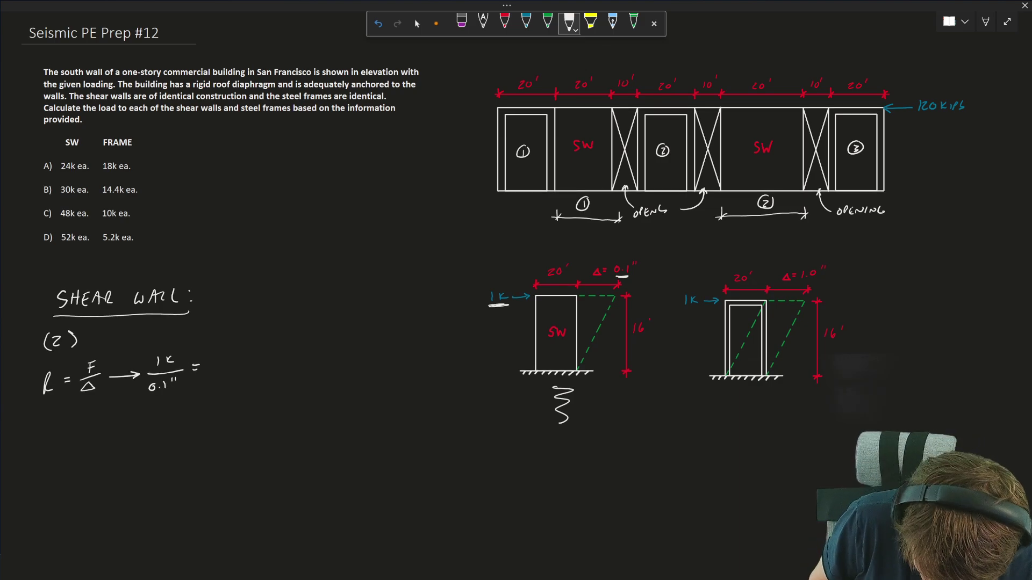
Add subscript w to k and write the result 10 k/in
drag(53, 390, 62, 394)
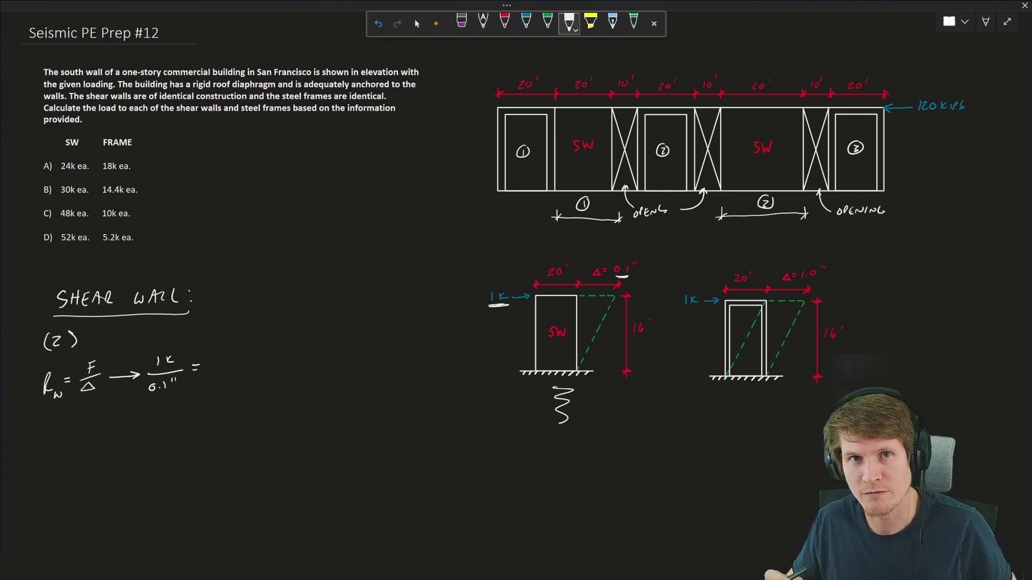
mouse_move(219, 362)
mouse_down()
mouse_move(219, 376)
mouse_move(232, 362)
mouse_move(250, 372)
mouse_up()
mouse_move(262, 359)
mouse_down()
mouse_move(256, 374)
mouse_move(265, 373)
mouse_up()
drag(268, 367, 277, 373)
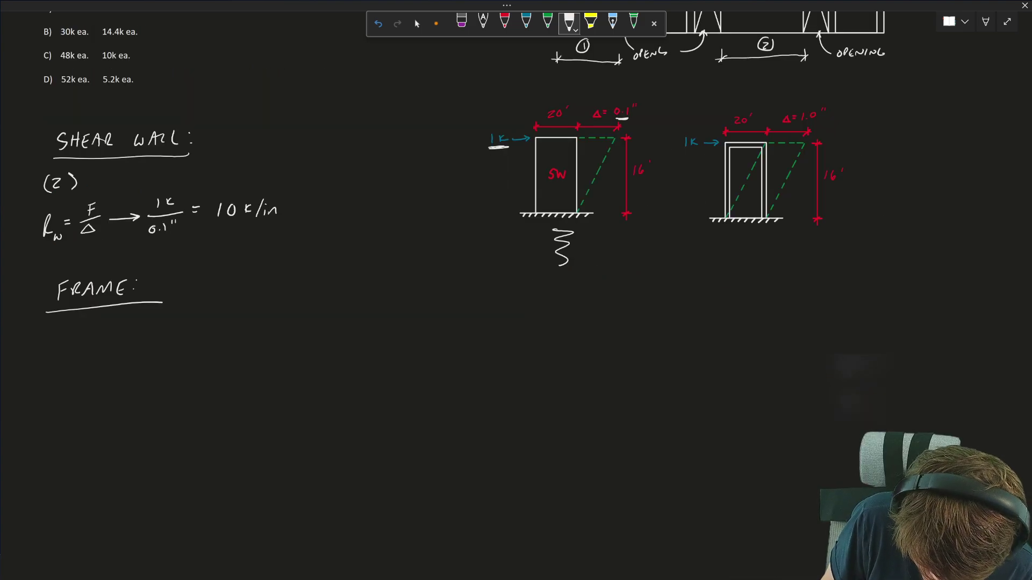
Note (3) frames and write k_F = F/Δ followed by an arrow
mouse_move(62, 324)
mouse_down()
mouse_move(51, 340)
mouse_move(78, 336)
mouse_up()
drag(57, 374, 70, 373)
drag(69, 373, 92, 358)
drag(84, 364, 91, 364)
drag(107, 345, 108, 355)
drag(101, 358, 119, 357)
drag(110, 365, 115, 374)
drag(129, 359, 152, 359)
drag(146, 355, 153, 362)
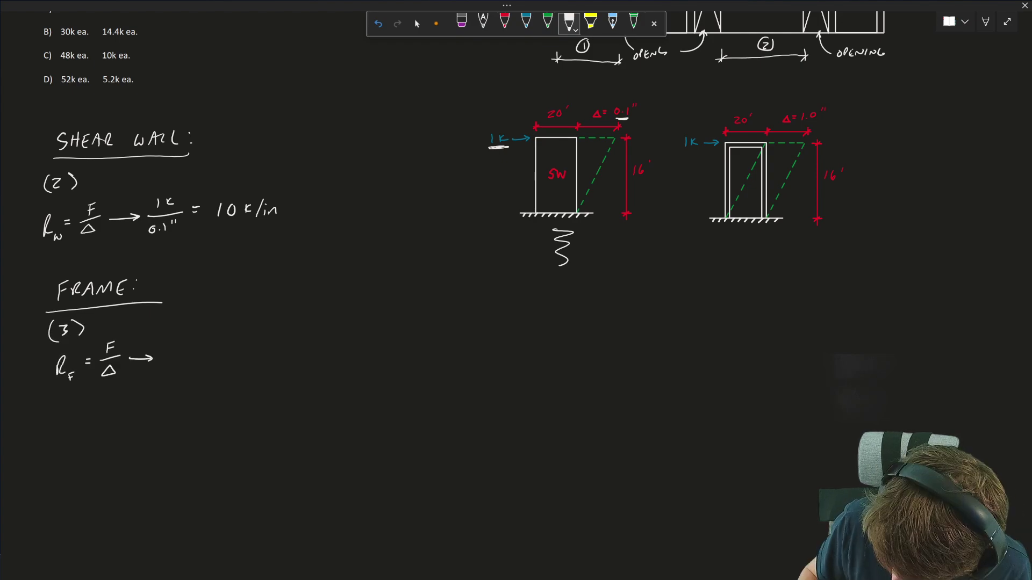
Sketch a spring under the frame, then underline its 1K load and 1.0" deflection
drag(743, 238, 766, 261)
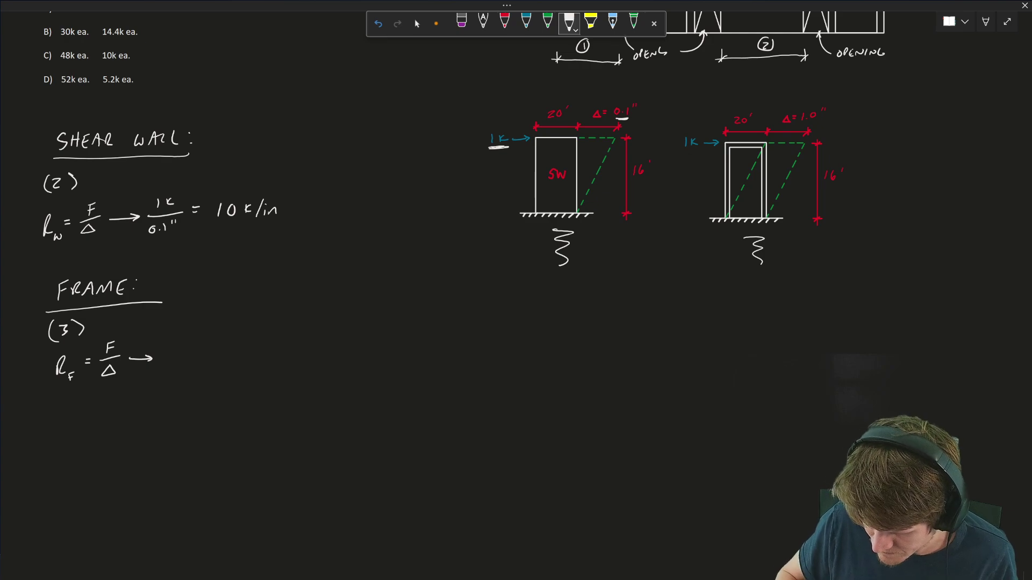
drag(684, 153, 694, 152)
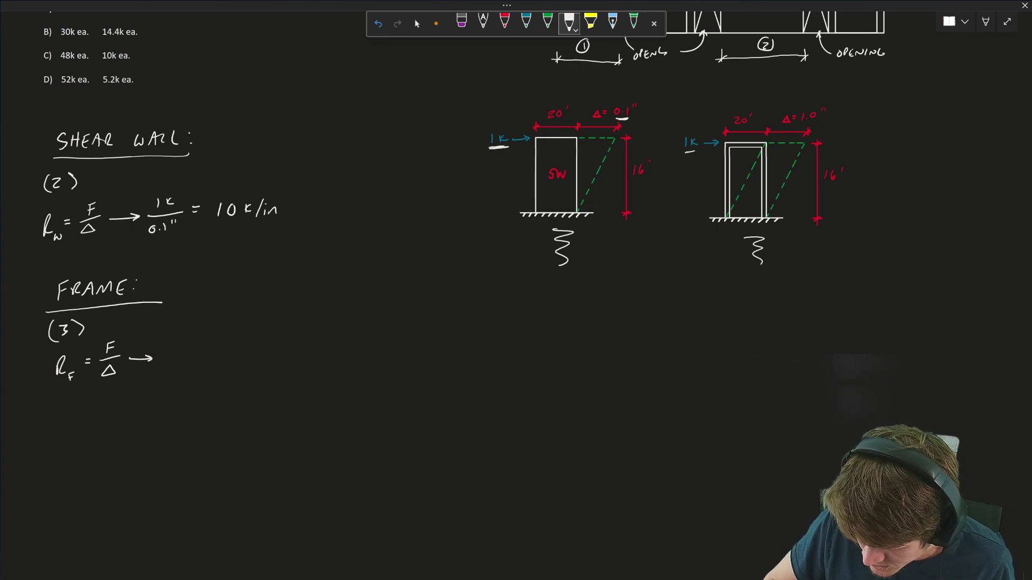
drag(801, 127, 821, 121)
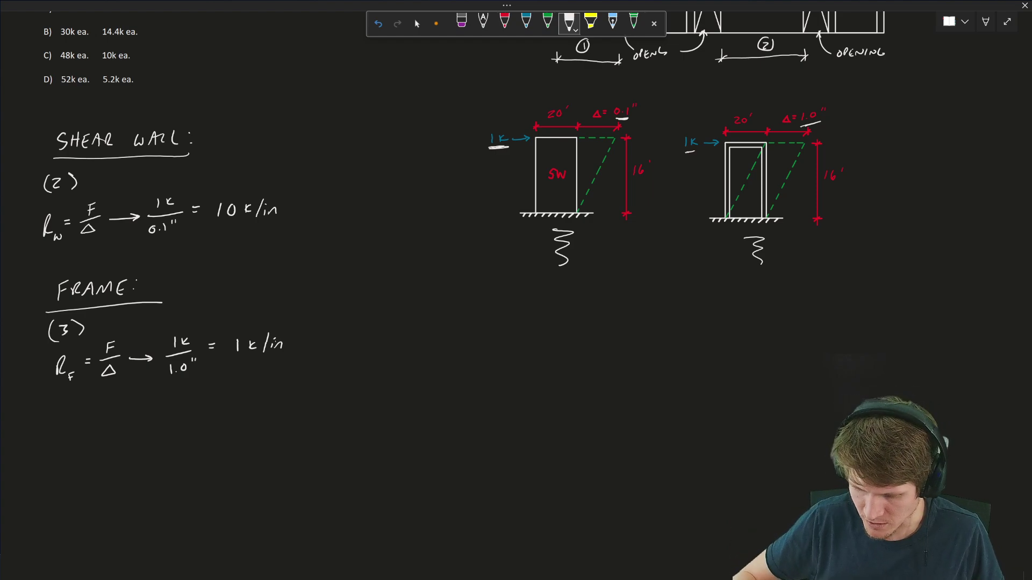
Begin R_T = (2)(10), with an arrow pointing to the shear wall count
scroll(581, 156, up, 3)
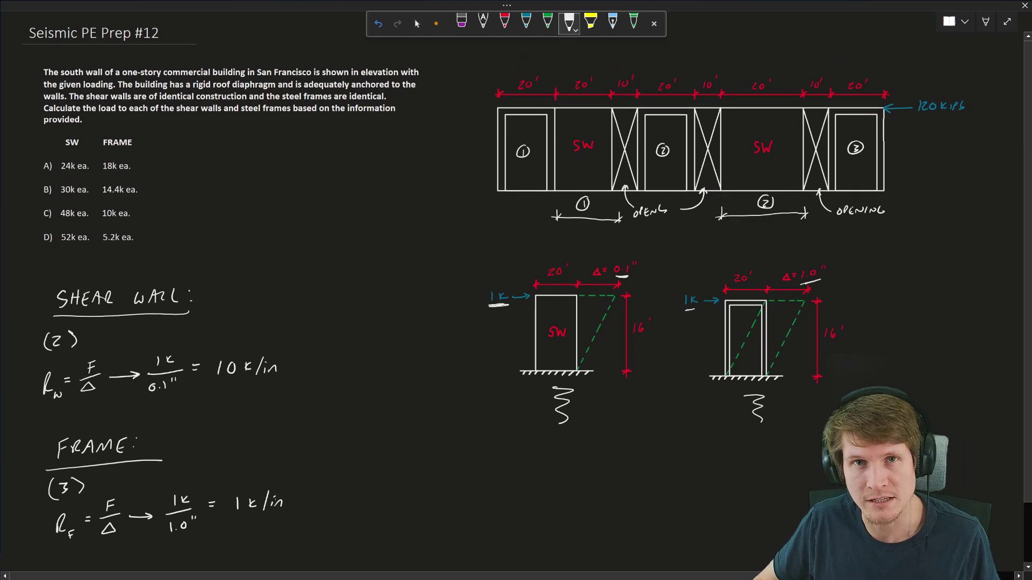
scroll(53, 341, down, 5)
mouse_move(53, 329)
mouse_down()
mouse_move(71, 356)
mouse_move(76, 346)
mouse_up()
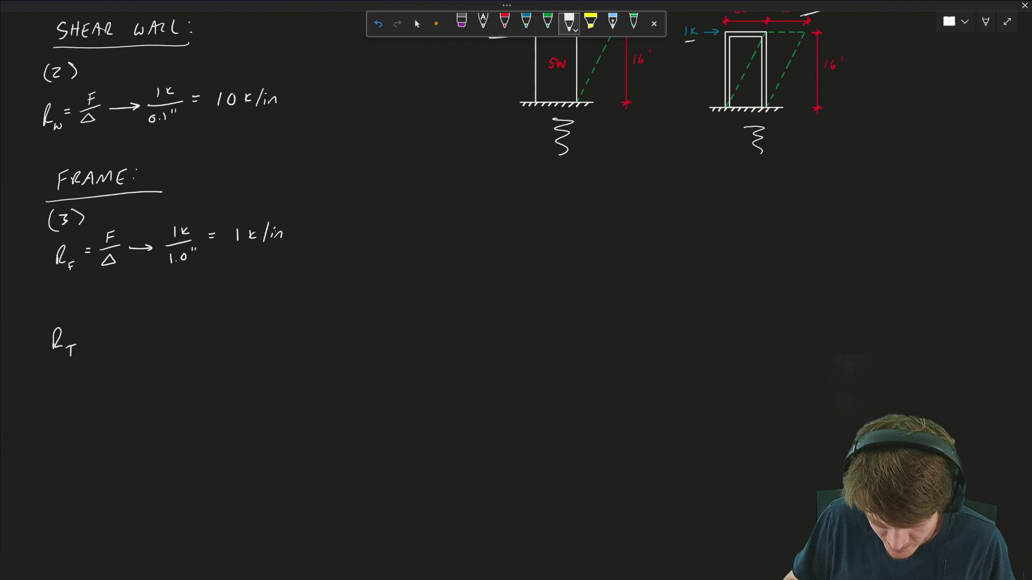
drag(89, 330, 96, 329)
drag(90, 336, 97, 335)
drag(115, 323, 113, 344)
drag(120, 330, 139, 341)
mouse_move(160, 314)
mouse_down()
mouse_move(156, 342)
mouse_move(176, 322)
mouse_move(185, 337)
mouse_up()
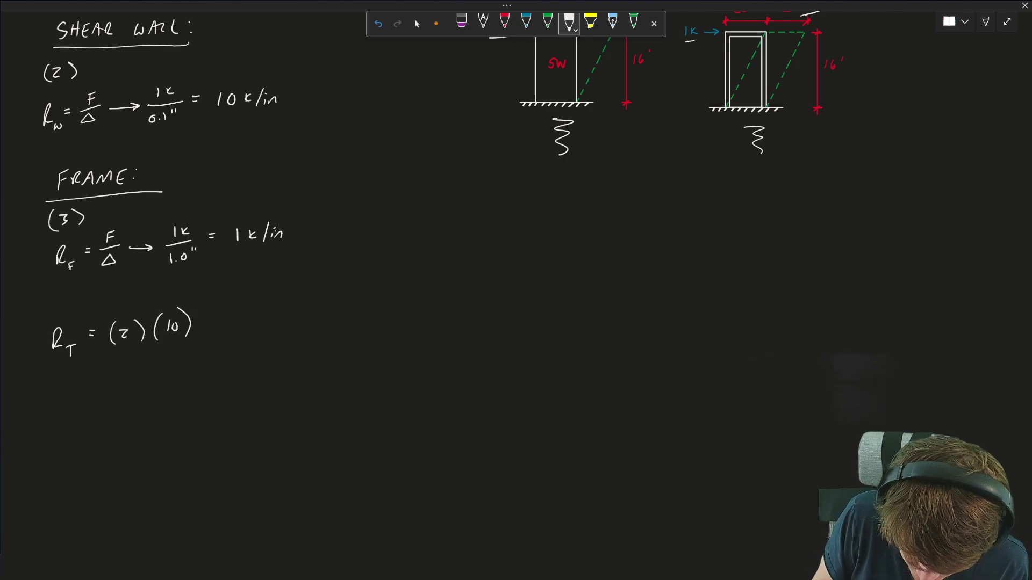
mouse_move(121, 69)
mouse_down()
mouse_move(94, 72)
mouse_move(104, 76)
mouse_up()
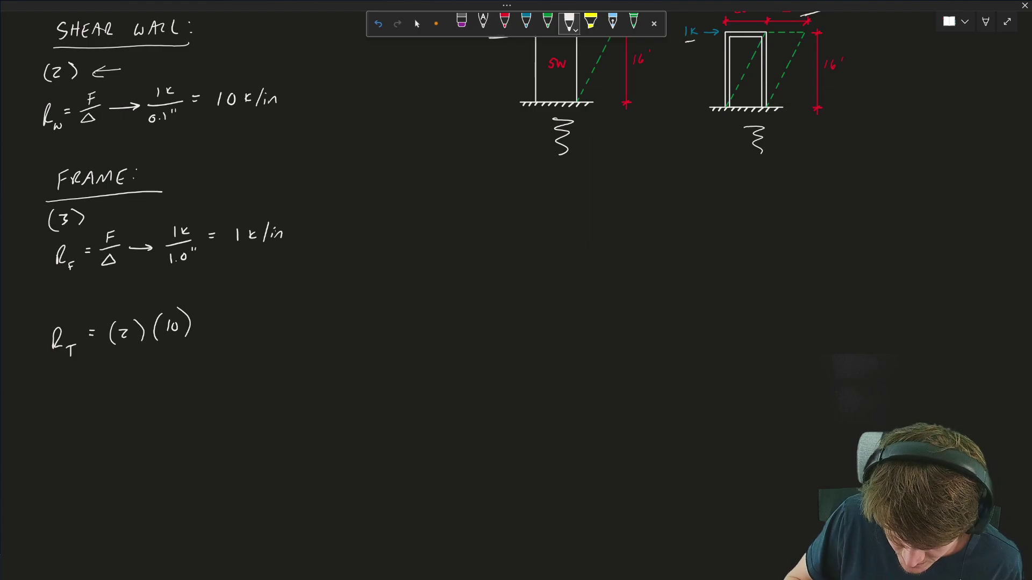
Complete the total rigidity sum with + (3)(1) = 23 k/in
drag(203, 319, 213, 319)
mouse_move(207, 315)
mouse_down()
mouse_move(208, 325)
mouse_move(239, 324)
mouse_move(230, 328)
mouse_up()
mouse_move(256, 308)
mouse_down()
mouse_move(258, 324)
mouse_move(270, 309)
mouse_move(267, 327)
mouse_move(342, 304)
mouse_move(345, 316)
mouse_move(367, 316)
mouse_up()
drag(373, 306, 369, 312)
drag(380, 302, 386, 313)
drag(389, 314, 396, 311)
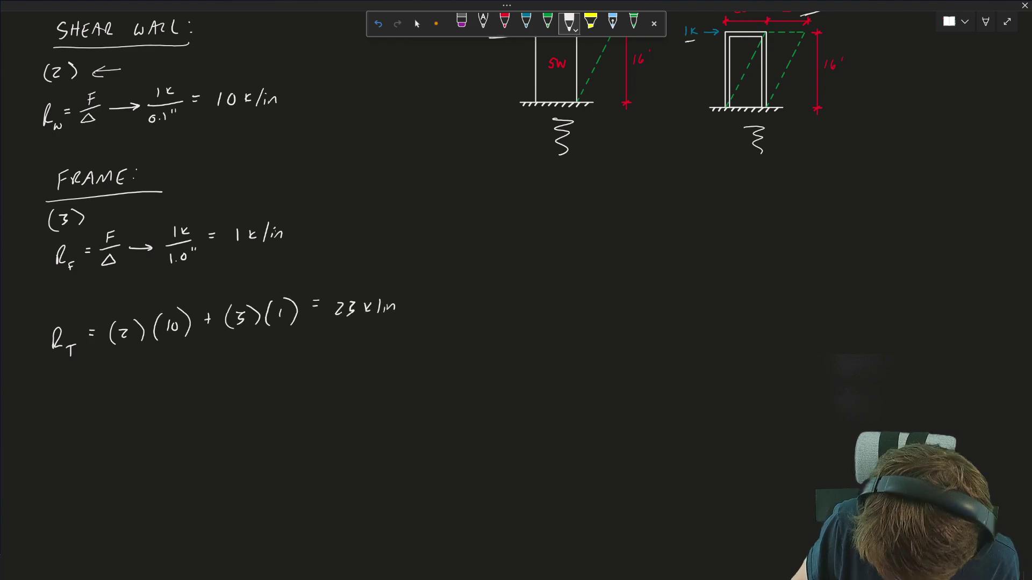
Start the total force line F_T = beneath the rigidity sum
mouse_move(53, 388)
mouse_down()
mouse_move(53, 410)
mouse_move(65, 382)
mouse_up()
drag(54, 396, 73, 402)
drag(85, 390, 93, 390)
drag(85, 397, 94, 396)
Underline the 120 KIPS applied load in the problem statement
click(416, 24)
scroll(516, 290, up, 5)
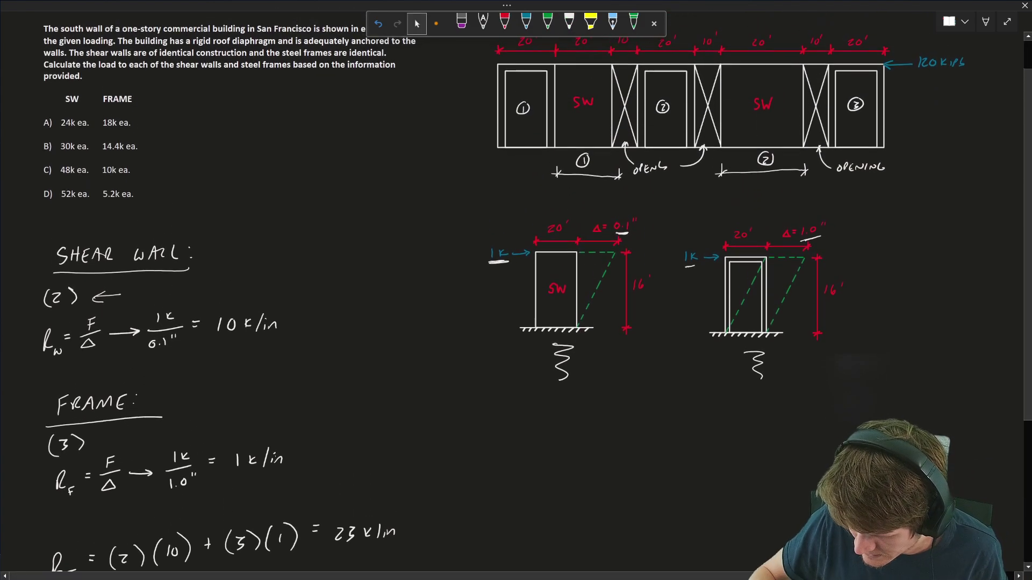
click(570, 22)
drag(912, 79, 971, 74)
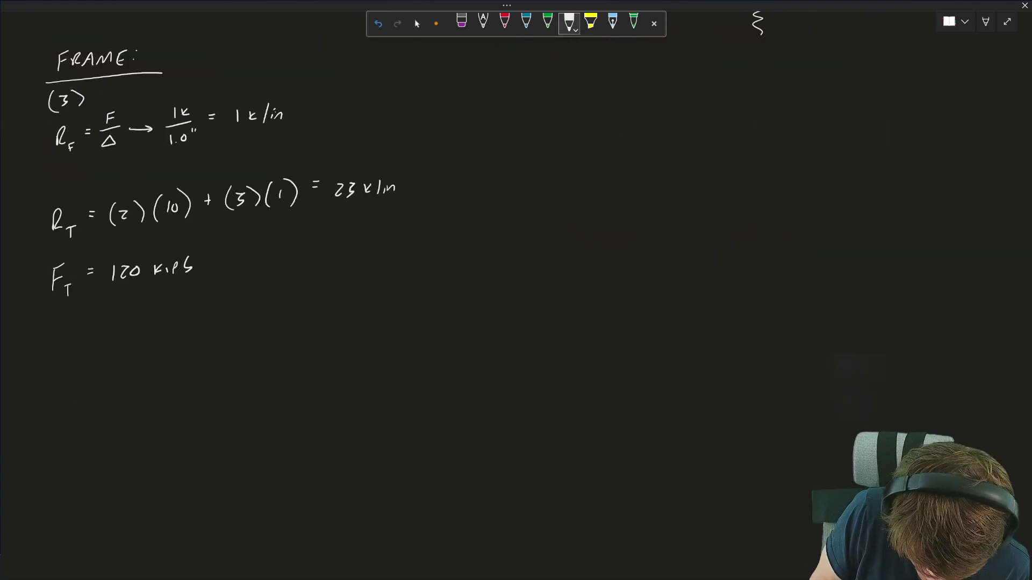
click(416, 24)
click(569, 22)
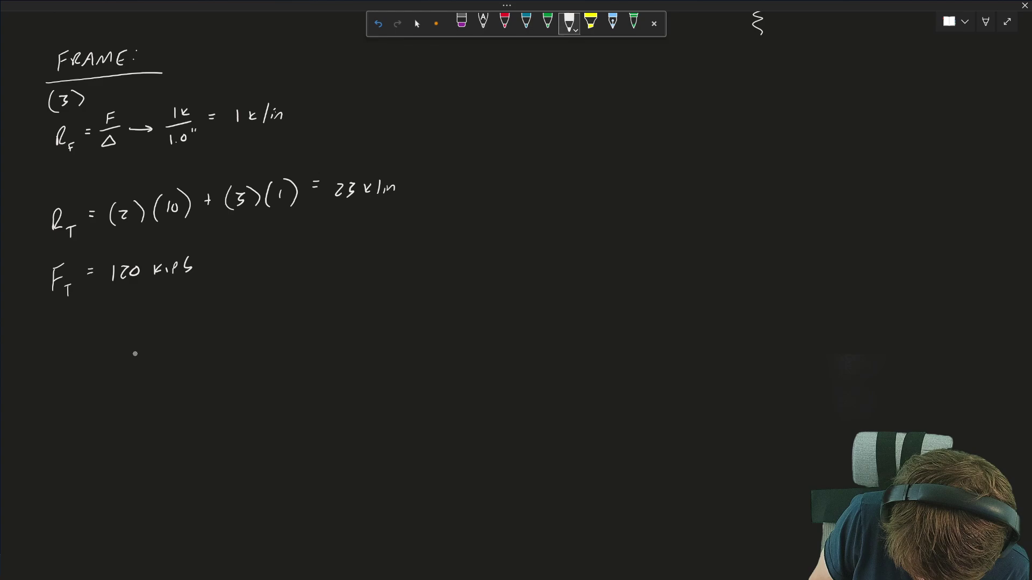
Write the unknowns F_w = ? and F_F = ? under F_T
mouse_move(60, 335)
mouse_down()
mouse_move(57, 355)
mouse_move(74, 326)
mouse_move(76, 360)
mouse_move(107, 336)
mouse_up()
drag(99, 340, 107, 340)
drag(123, 326, 127, 335)
click(128, 339)
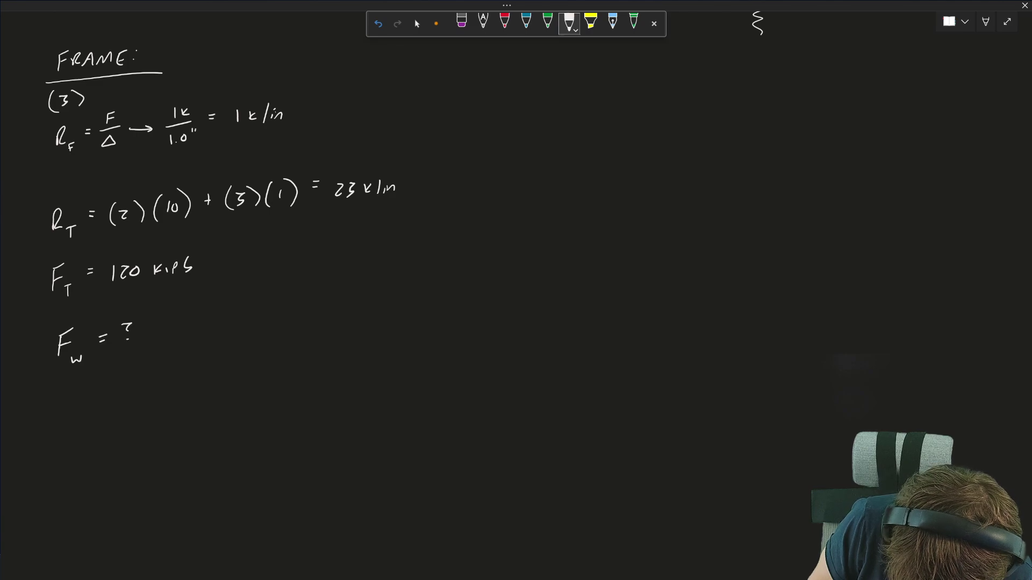
drag(58, 393, 56, 414)
mouse_move(56, 392)
mouse_down()
mouse_move(70, 386)
mouse_move(68, 402)
mouse_move(84, 409)
mouse_move(110, 393)
mouse_up()
drag(104, 398, 111, 398)
drag(127, 384, 131, 396)
Begin a new F_w = equation to the right of the unknowns
drag(208, 321, 206, 342)
drag(207, 321, 222, 316)
drag(208, 333, 220, 330)
drag(219, 338, 227, 340)
drag(239, 325, 245, 328)
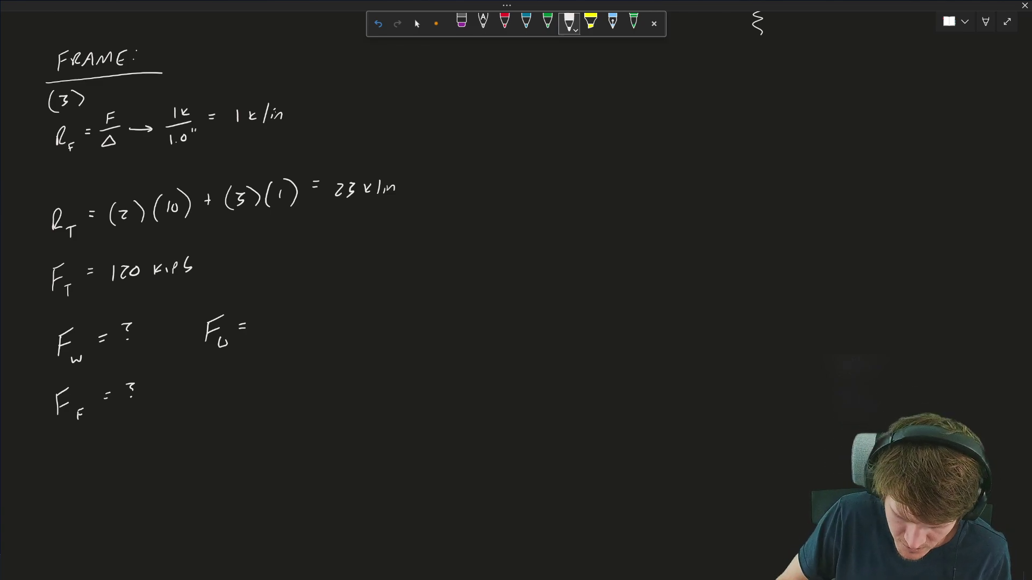
Underline the 10 k/in wall rigidity and the 23 k/in total rigidity
scroll(515, 290, up, 3)
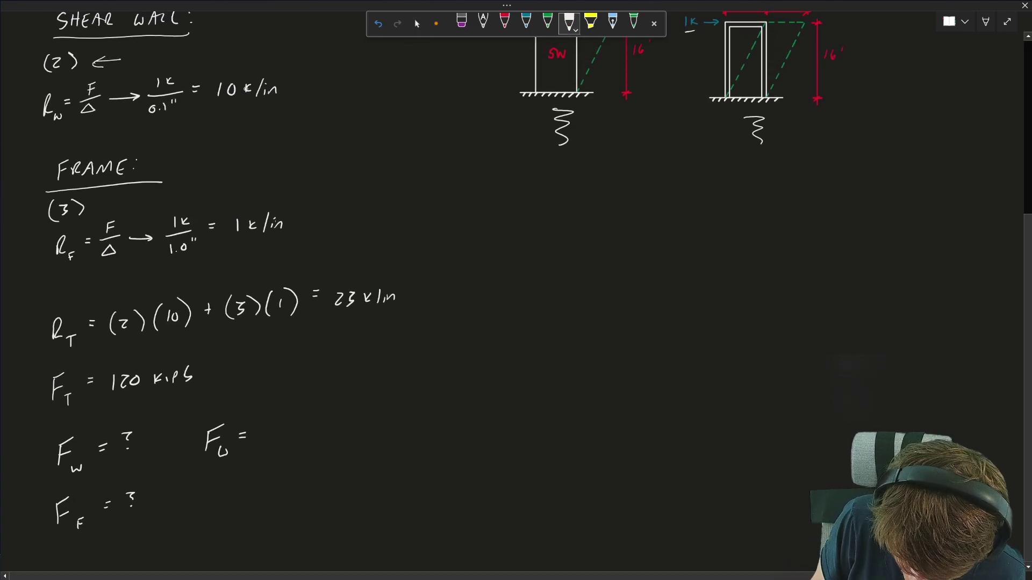
drag(219, 107, 278, 106)
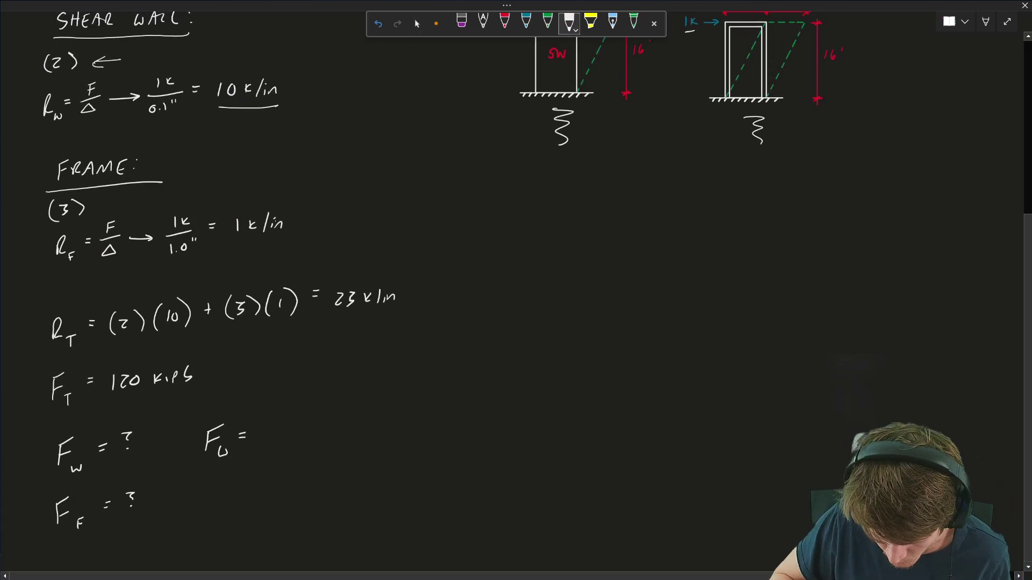
scroll(516, 290, down, 3)
mouse_move(274, 320)
mouse_down()
mouse_move(325, 313)
mouse_move(337, 323)
mouse_up()
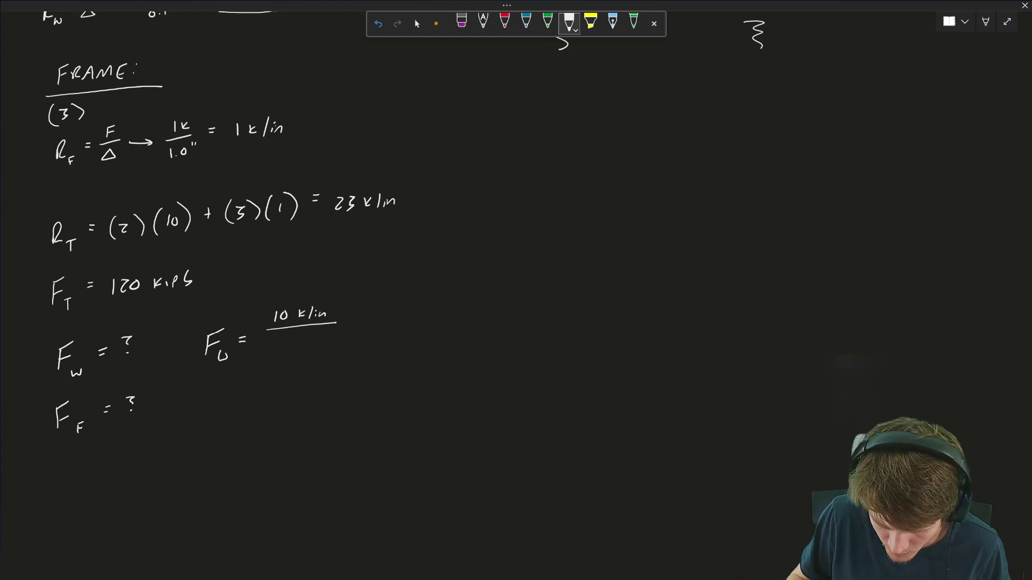
drag(329, 222, 405, 213)
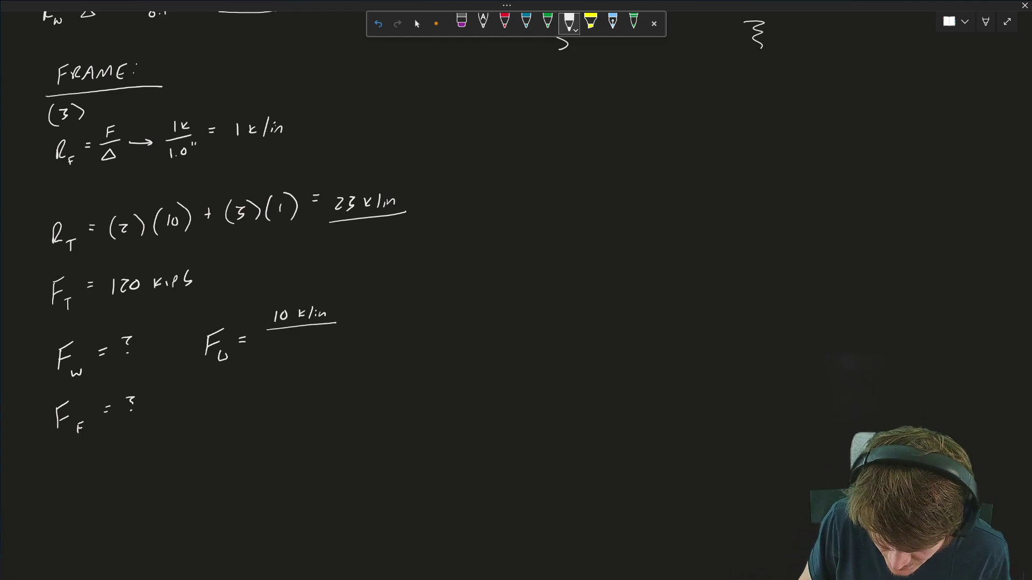
Write the bracketed ratio 10 k/in over 23 k/in
drag(273, 337, 289, 349)
drag(298, 336, 305, 347)
drag(312, 349, 332, 344)
drag(262, 305, 268, 358)
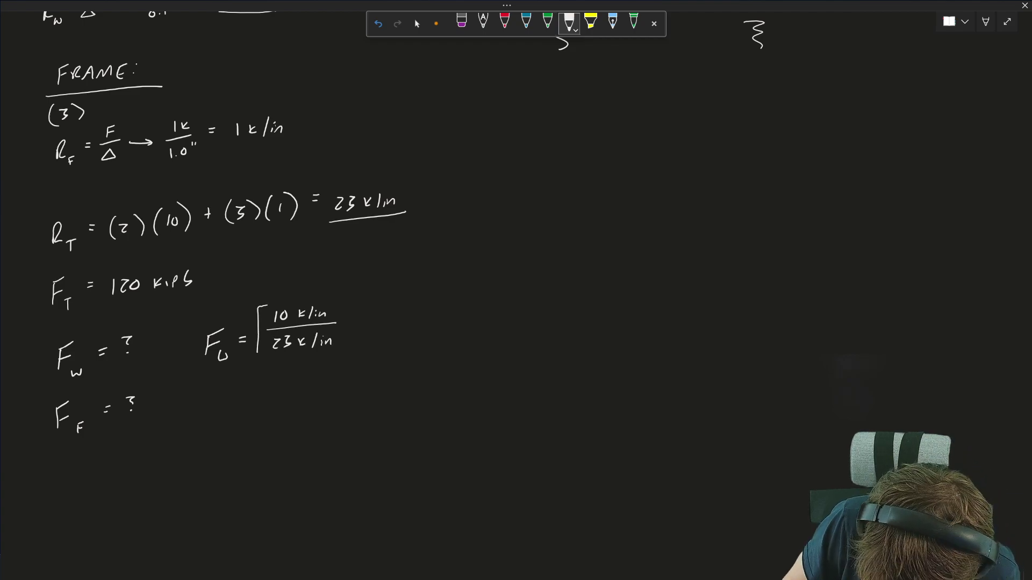
mouse_move(335, 293)
mouse_down()
mouse_move(346, 327)
mouse_move(340, 359)
mouse_up()
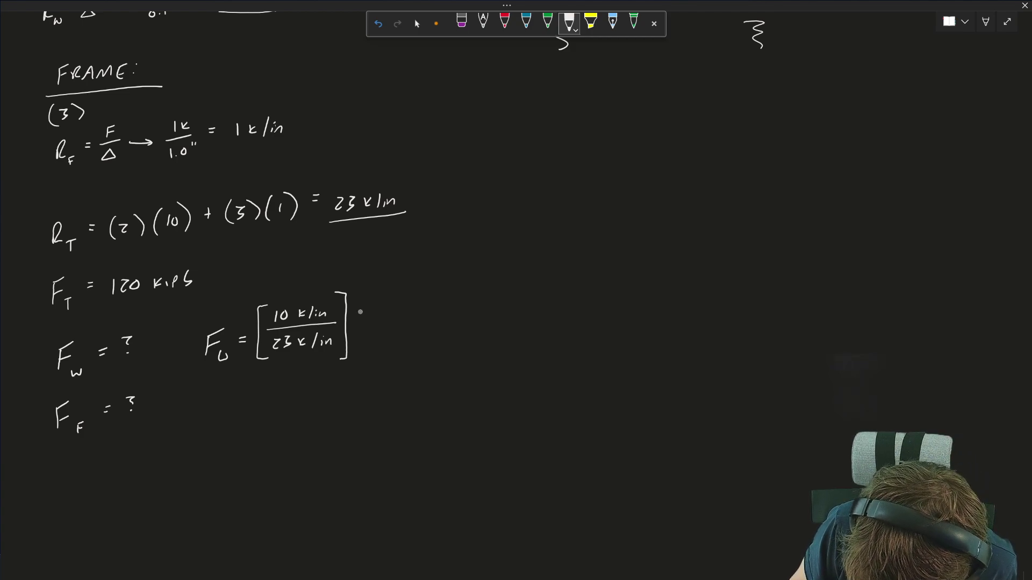
Multiply by (120 k) and write = 52.17 k PER WALL, double-underlined
mouse_move(366, 303)
mouse_down()
mouse_move(363, 338)
mouse_move(392, 316)
mouse_move(416, 335)
mouse_up()
drag(438, 309, 444, 307)
drag(438, 314, 444, 313)
mouse_move(468, 302)
mouse_down()
mouse_move(460, 317)
mouse_move(485, 316)
mouse_up()
drag(488, 314, 513, 316)
mouse_move(530, 301)
mouse_down()
mouse_move(528, 313)
mouse_move(642, 296)
mouse_up()
drag(460, 324, 635, 320)
drag(466, 334, 635, 328)
drag(200, 399, 218, 425)
Begin the frame-force equation F_F = [1 k/in below
mouse_move(267, 379)
mouse_down()
mouse_move(263, 428)
mouse_move(290, 390)
mouse_move(317, 391)
mouse_up()
drag(325, 383, 324, 388)
drag(326, 384, 332, 388)
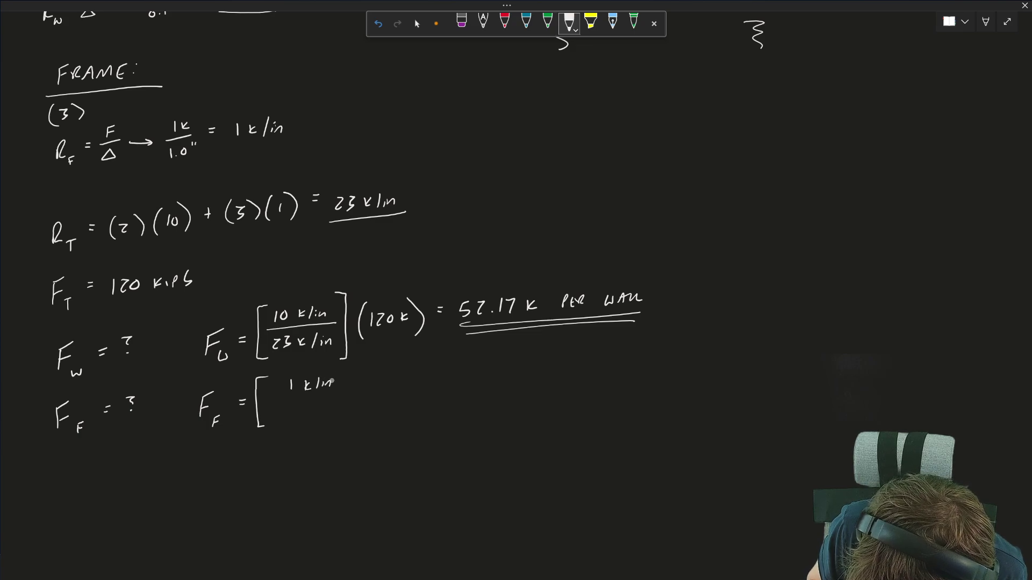
In red ink, cross out the cancelling k/in units and draw a brace over the ratio
click(504, 21)
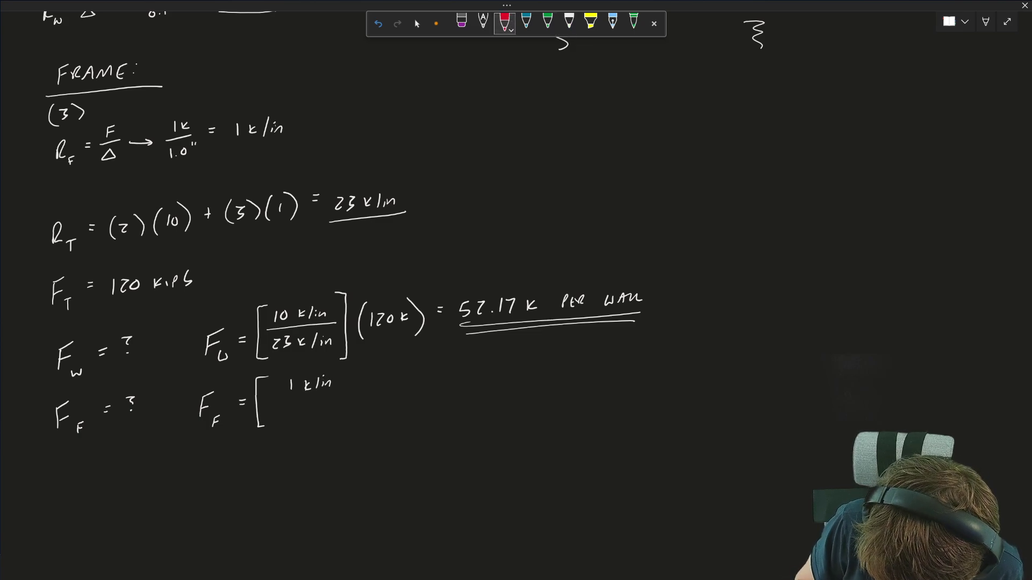
drag(299, 303, 302, 353)
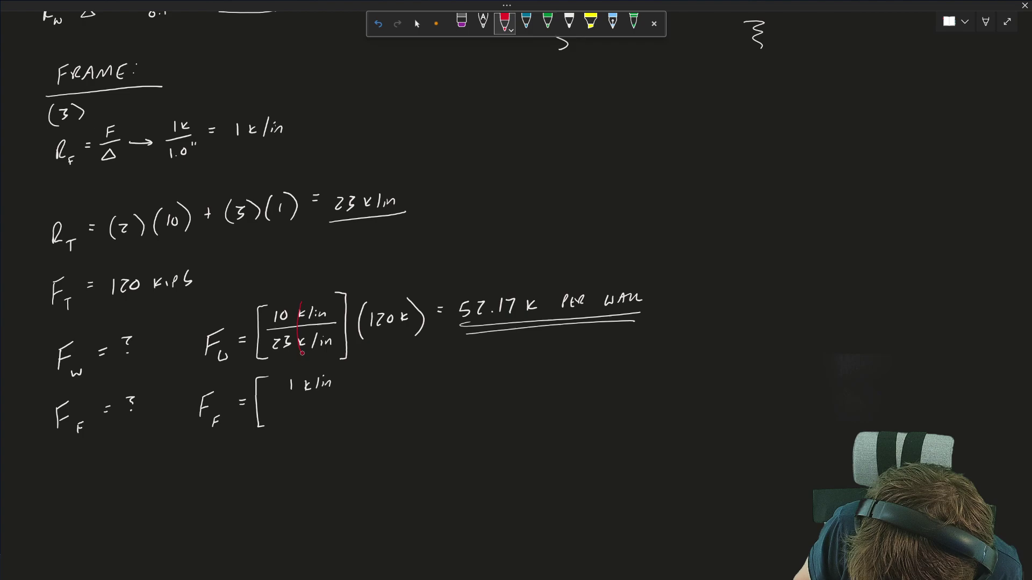
drag(303, 301, 337, 349)
drag(341, 298, 312, 355)
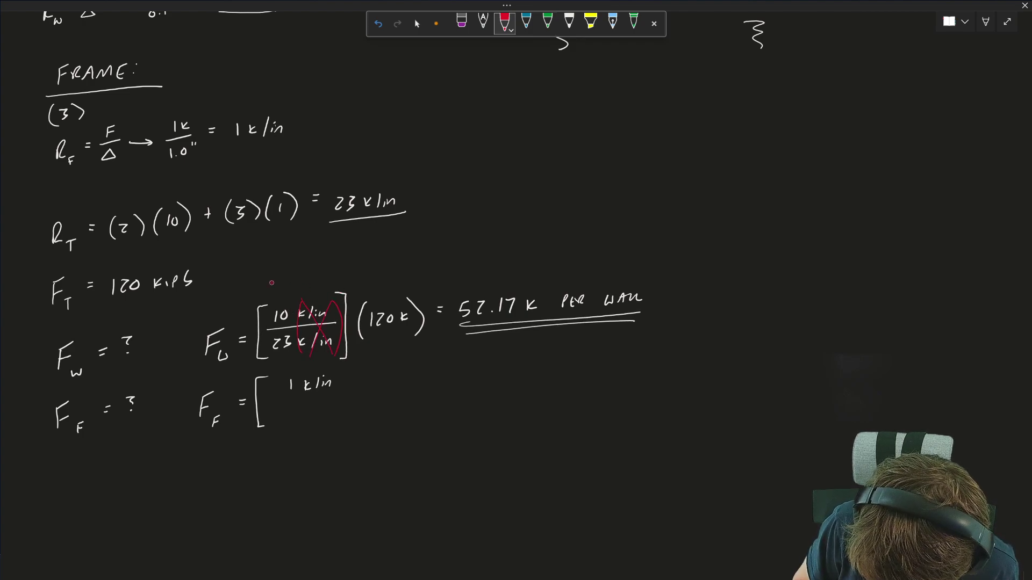
drag(257, 295, 345, 289)
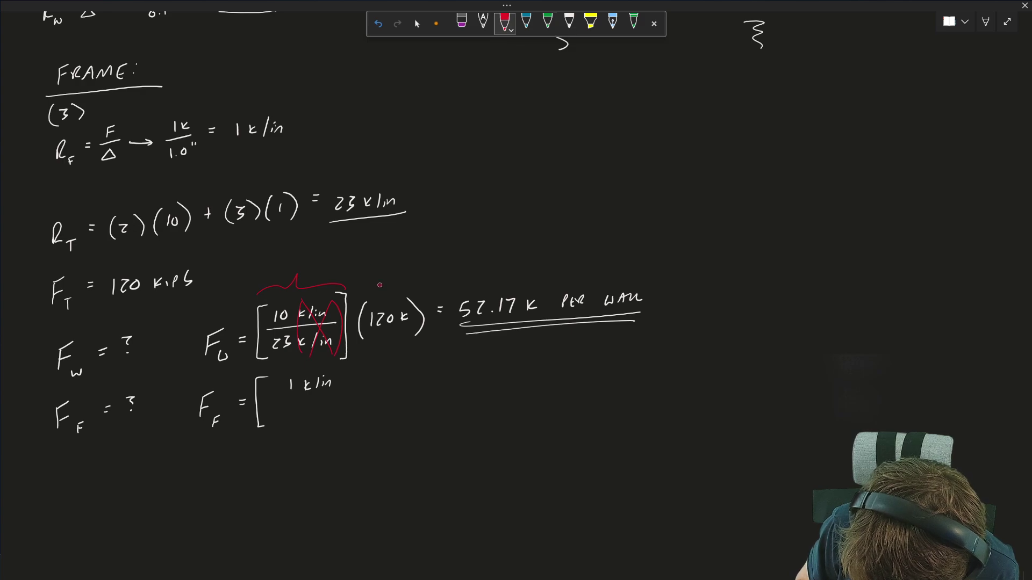
Draw a red arrow to the 120 k load, erase the stray arrow above 52.17 k, and return to white ink
drag(404, 262, 407, 298)
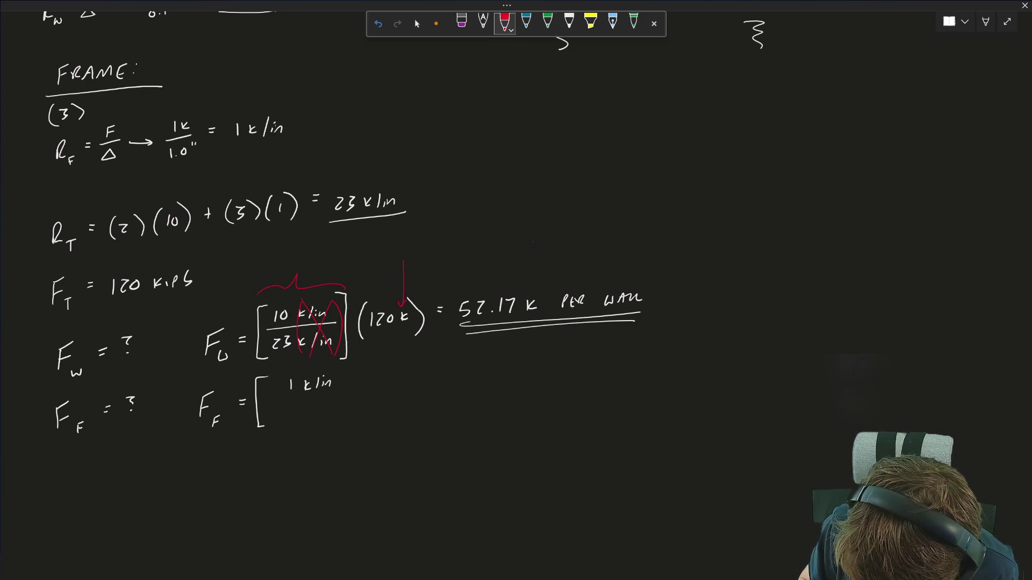
drag(532, 243, 540, 290)
drag(533, 285, 545, 287)
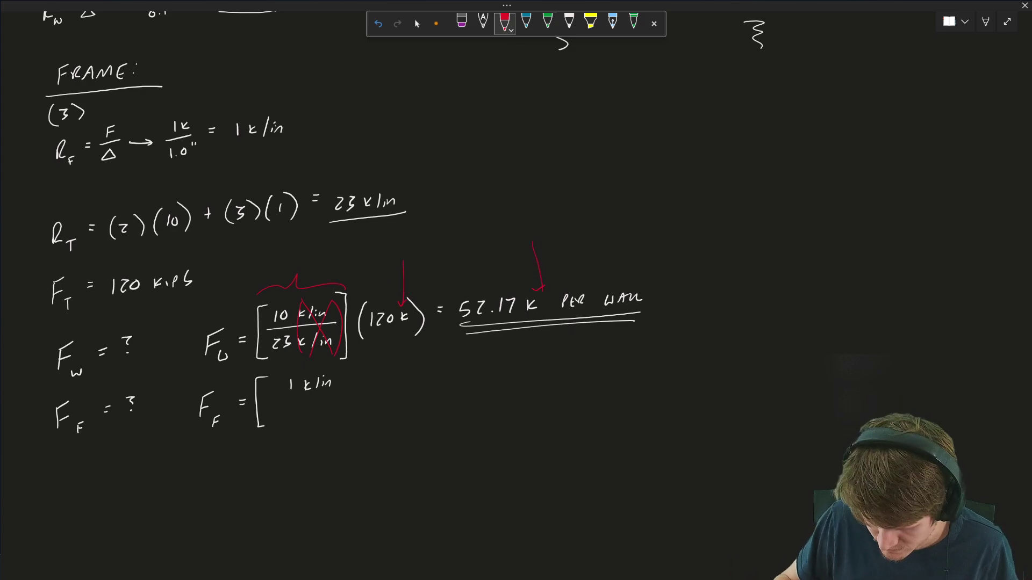
click(461, 22)
drag(535, 252, 553, 292)
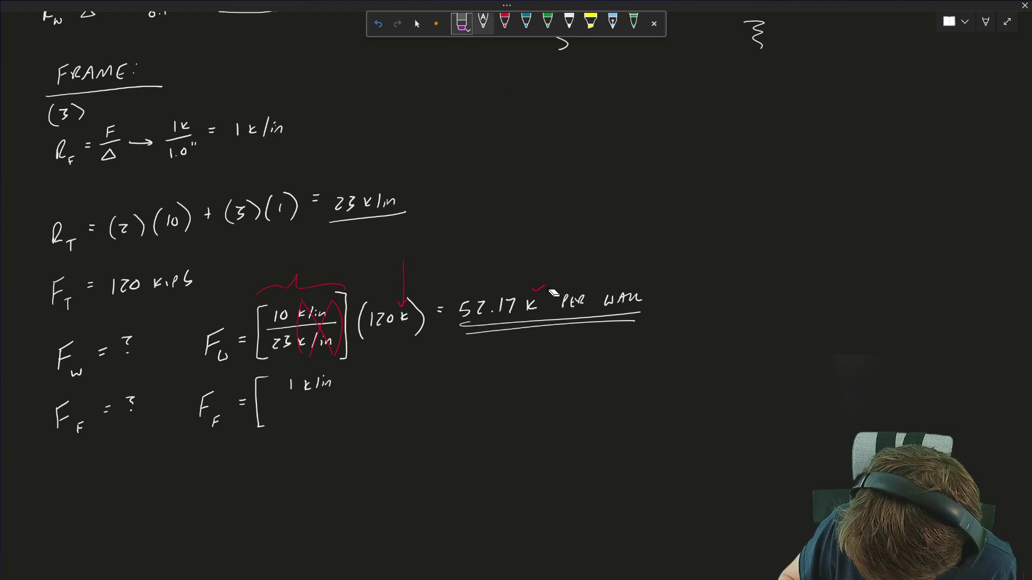
click(504, 21)
click(568, 22)
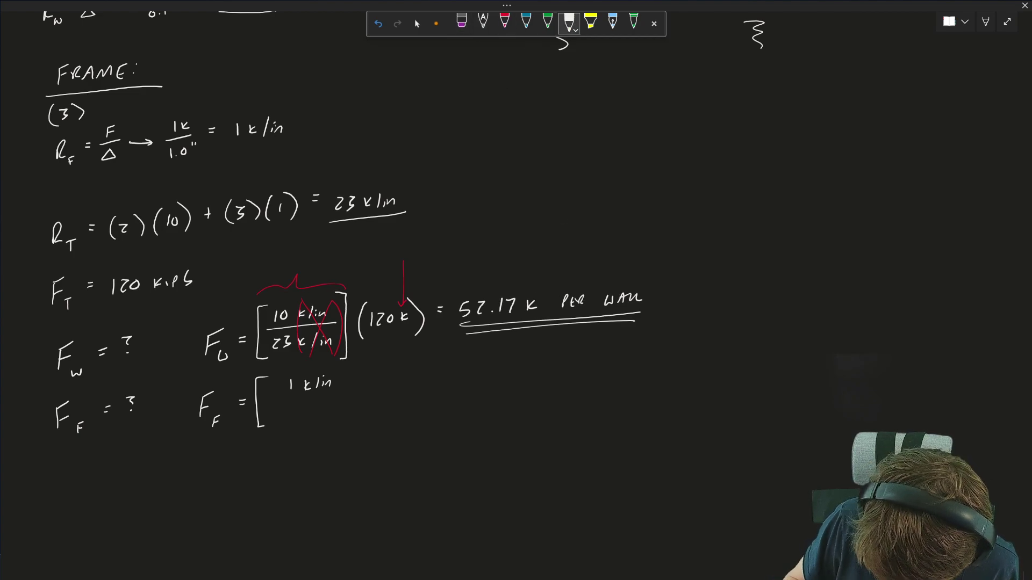
Finish the frame fraction over 23 k/in in brackets and multiply by (120 k)
drag(277, 400, 340, 399)
drag(279, 411, 336, 413)
drag(339, 372, 348, 426)
drag(367, 377, 363, 404)
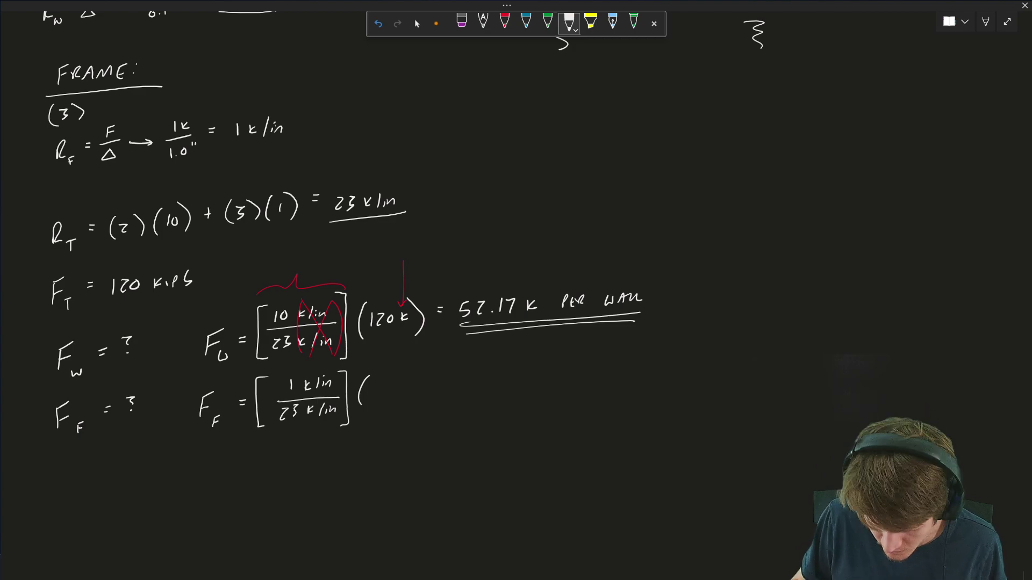
drag(374, 378, 374, 397)
drag(379, 386, 387, 397)
mouse_move(392, 386)
mouse_down()
mouse_move(421, 398)
mouse_move(448, 377)
mouse_up()
Write = 5.217 k PER FRAME and double-underline it
mouse_move(441, 384)
mouse_down()
mouse_move(465, 386)
mouse_move(484, 371)
mouse_move(528, 381)
mouse_up()
click(482, 382)
drag(536, 372, 537, 379)
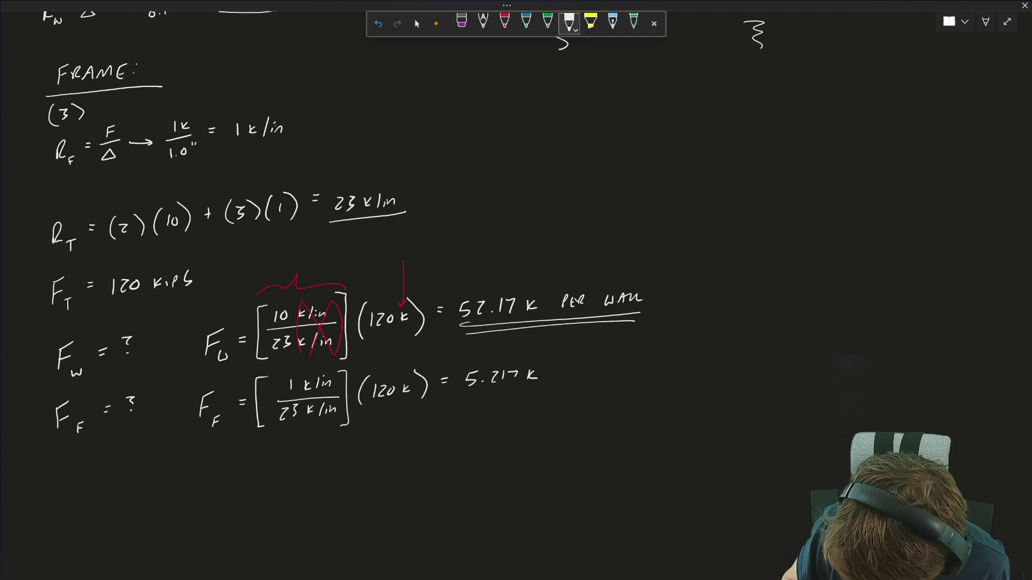
drag(565, 364, 568, 371)
drag(574, 370, 613, 374)
drag(618, 363, 641, 370)
drag(646, 358, 653, 371)
drag(458, 401, 641, 384)
drag(460, 410, 632, 388)
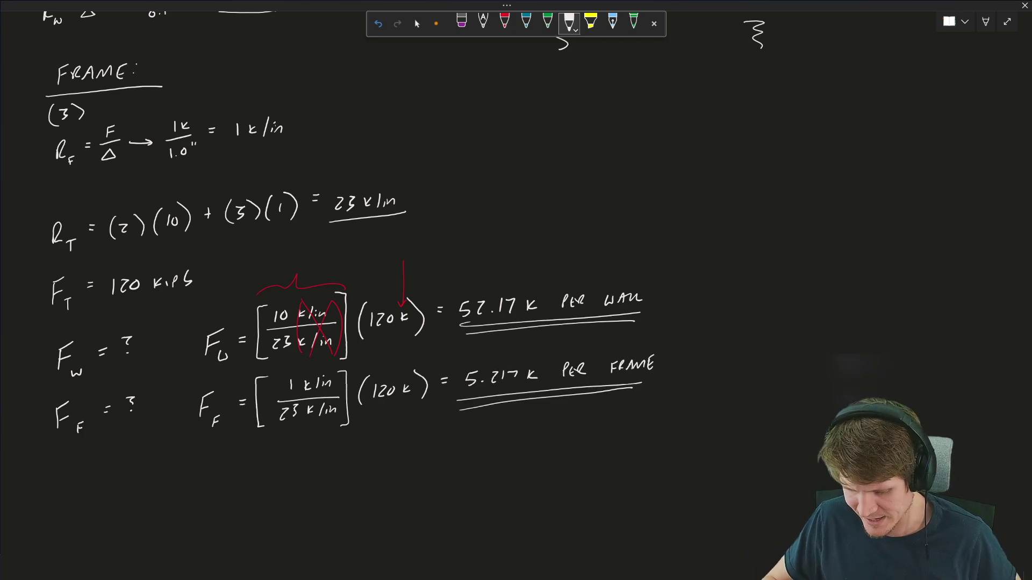
click(416, 23)
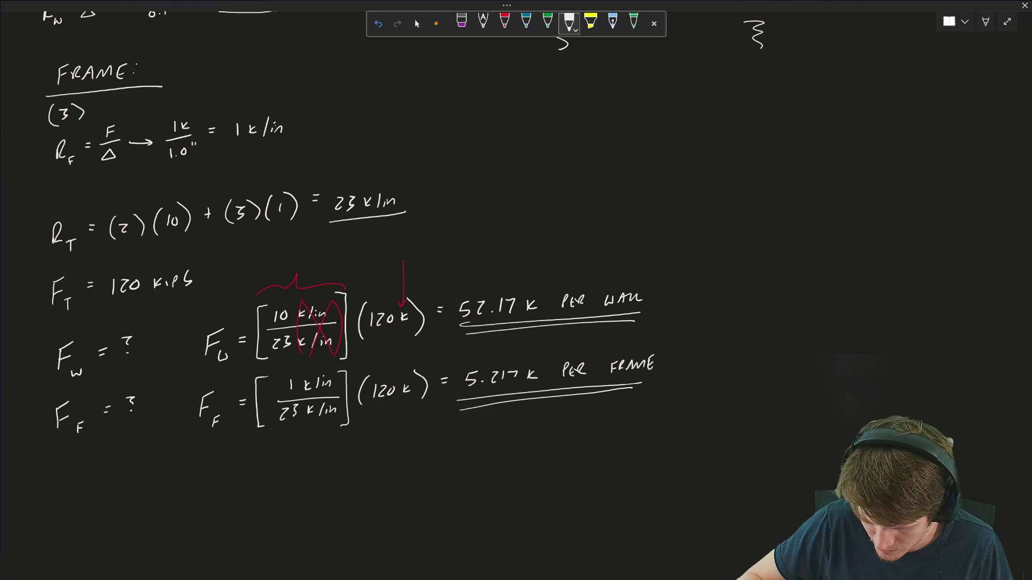
In green ink, circle answer D (52k ea., 5.2k ea.) and draw an arrow under 120 KIPS
scroll(516, 290, up, 10)
click(548, 21)
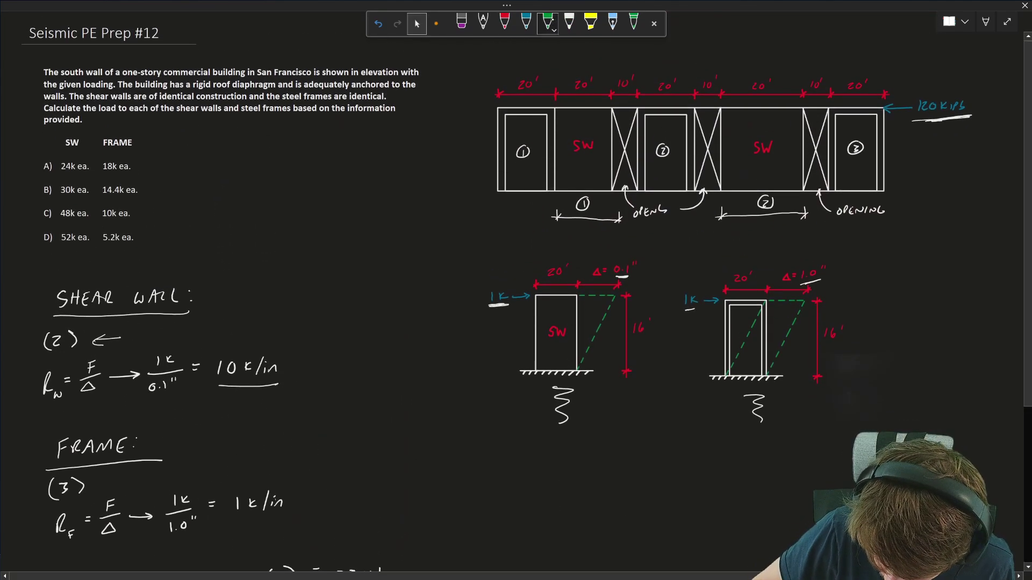
right_click(666, 150)
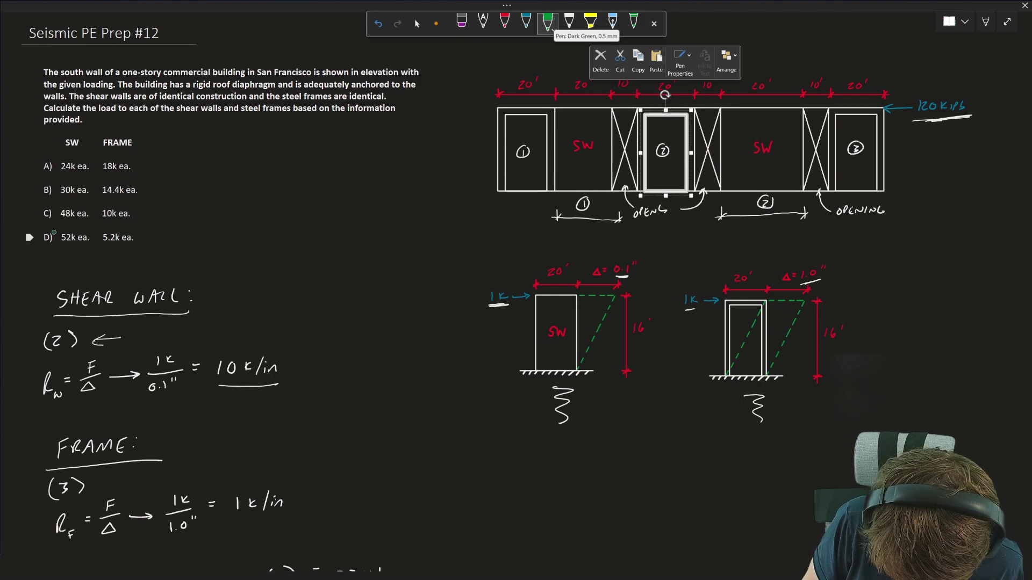
mouse_move(55, 230)
mouse_down()
mouse_move(39, 232)
mouse_move(57, 243)
mouse_move(141, 244)
mouse_up()
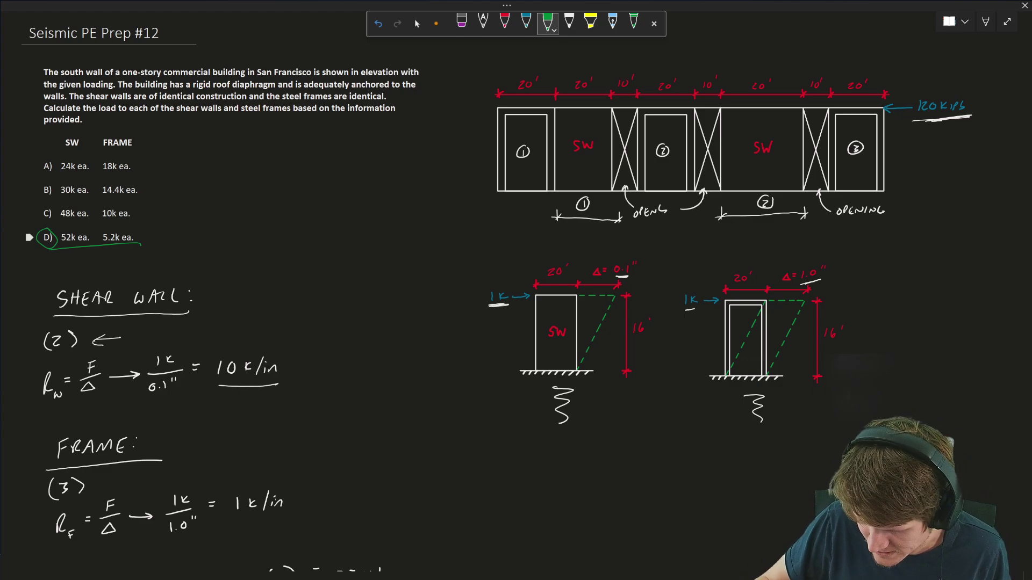
mouse_move(942, 155)
mouse_down()
mouse_move(946, 128)
mouse_move(952, 135)
mouse_up()
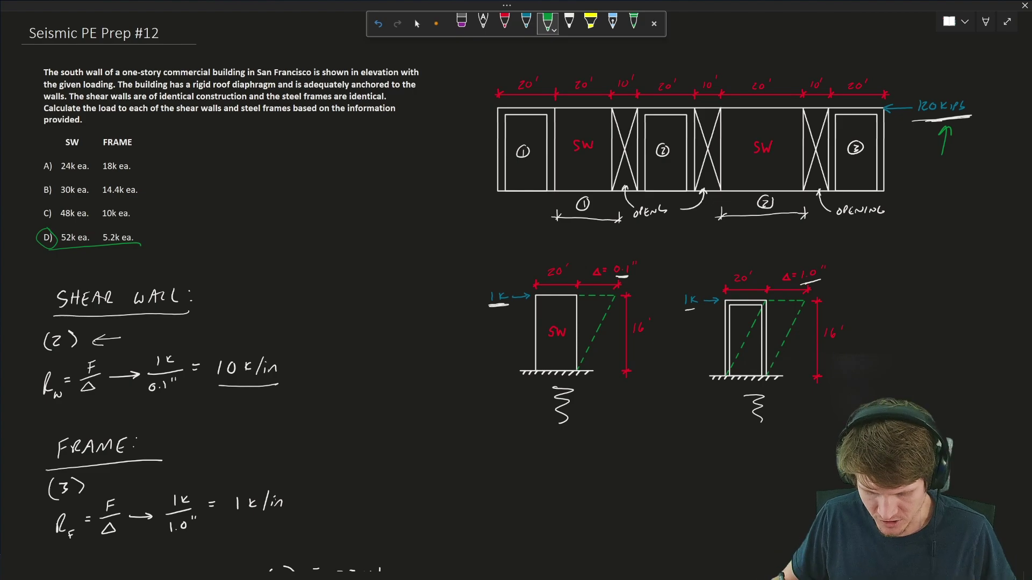
In green ink, write ×2 beside the per-wall force and ×3 beside the per-frame force
scroll(516, 269, down, 10)
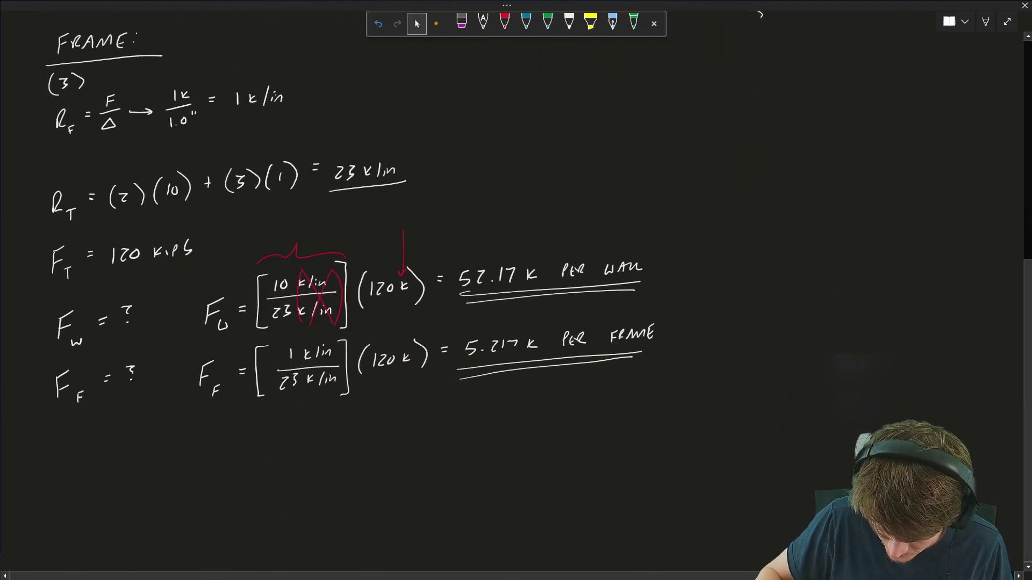
click(547, 22)
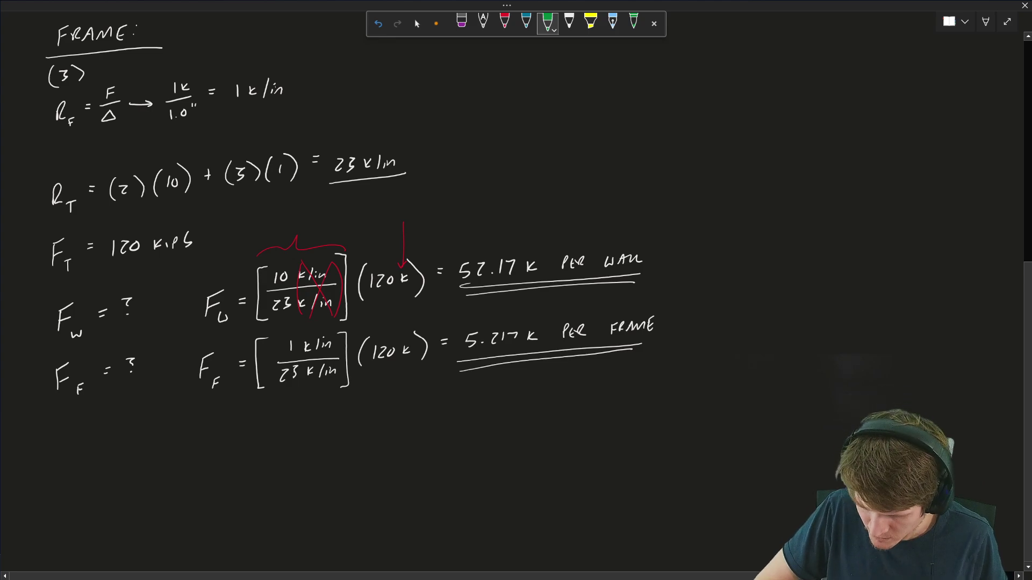
drag(662, 253, 672, 267)
mouse_move(671, 252)
mouse_down()
mouse_move(662, 267)
mouse_move(693, 266)
mouse_up()
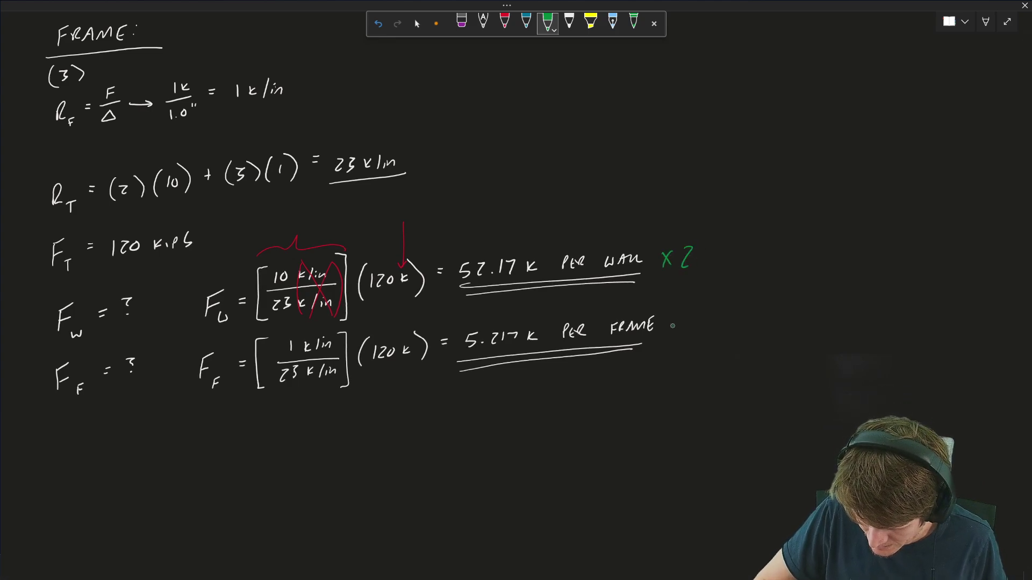
drag(669, 321, 676, 338)
mouse_move(676, 320)
mouse_down()
mouse_move(670, 339)
mouse_move(689, 335)
mouse_up()
Bracket both multiplied results and write Σ = 120 K, underlined
mouse_move(700, 240)
mouse_down()
mouse_move(719, 253)
mouse_move(718, 354)
mouse_up()
drag(758, 270, 758, 307)
drag(772, 276, 779, 274)
drag(772, 280, 805, 281)
mouse_move(810, 264)
mouse_down()
mouse_move(831, 276)
mouse_move(837, 262)
mouse_move(858, 267)
mouse_up()
drag(869, 253, 868, 264)
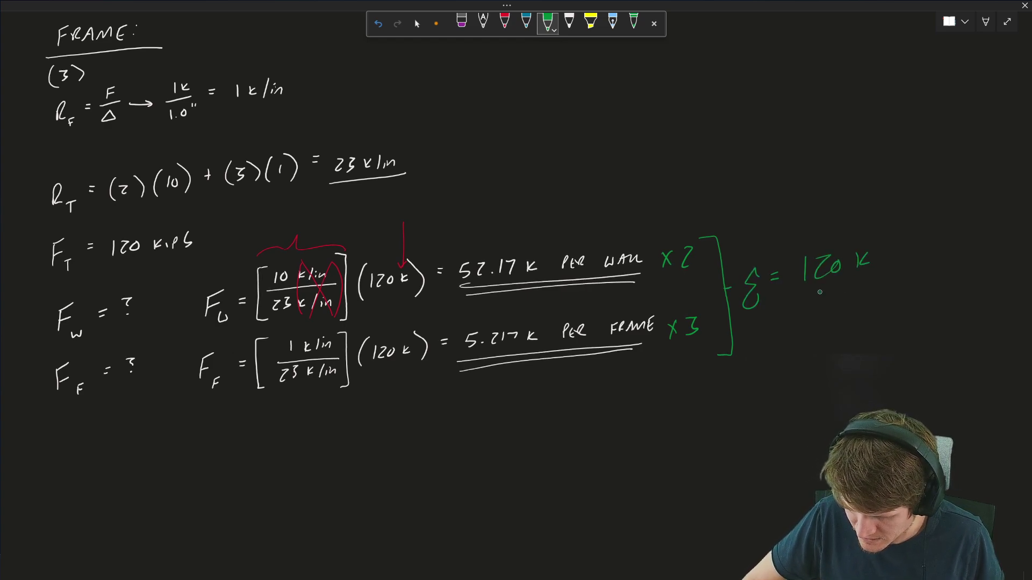
drag(791, 298, 875, 272)
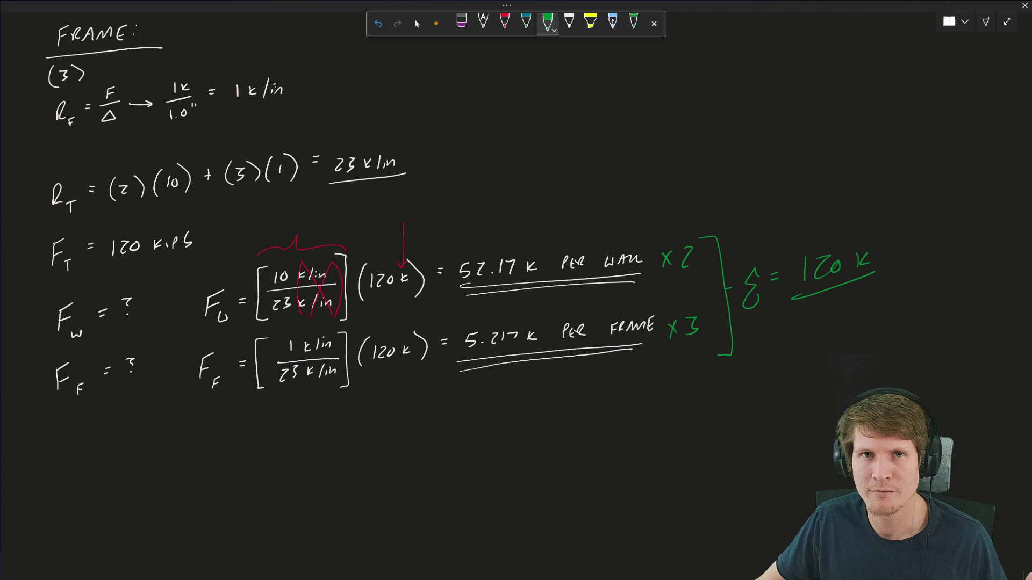